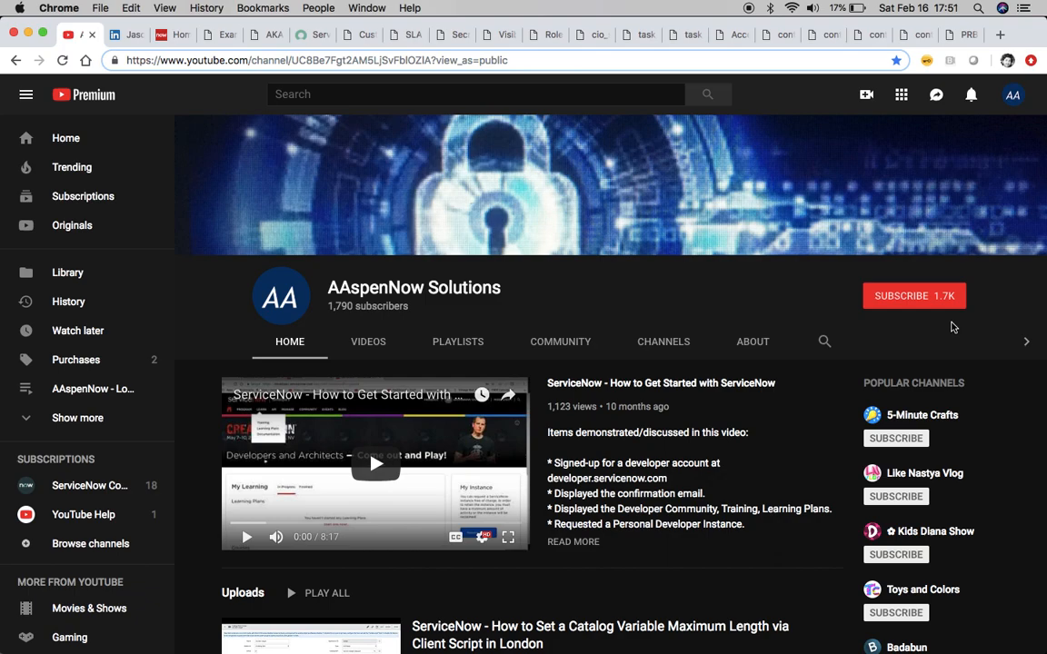
Read the LinkedIn post about limiting catalog variable length and the comments beneath it
click(127, 36)
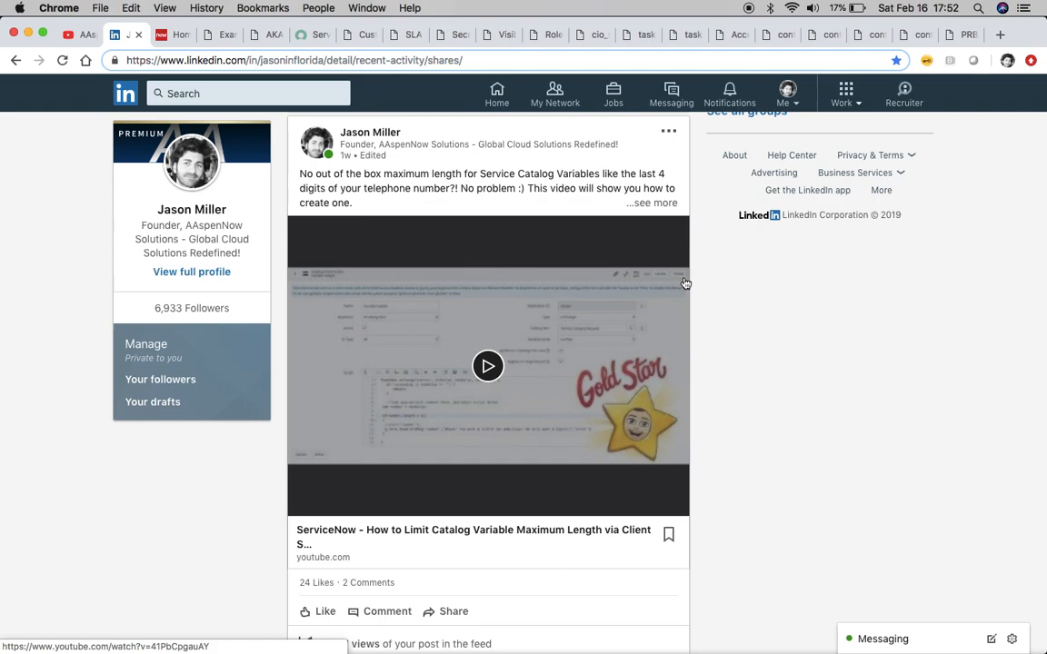
scroll(686, 284, down, 5)
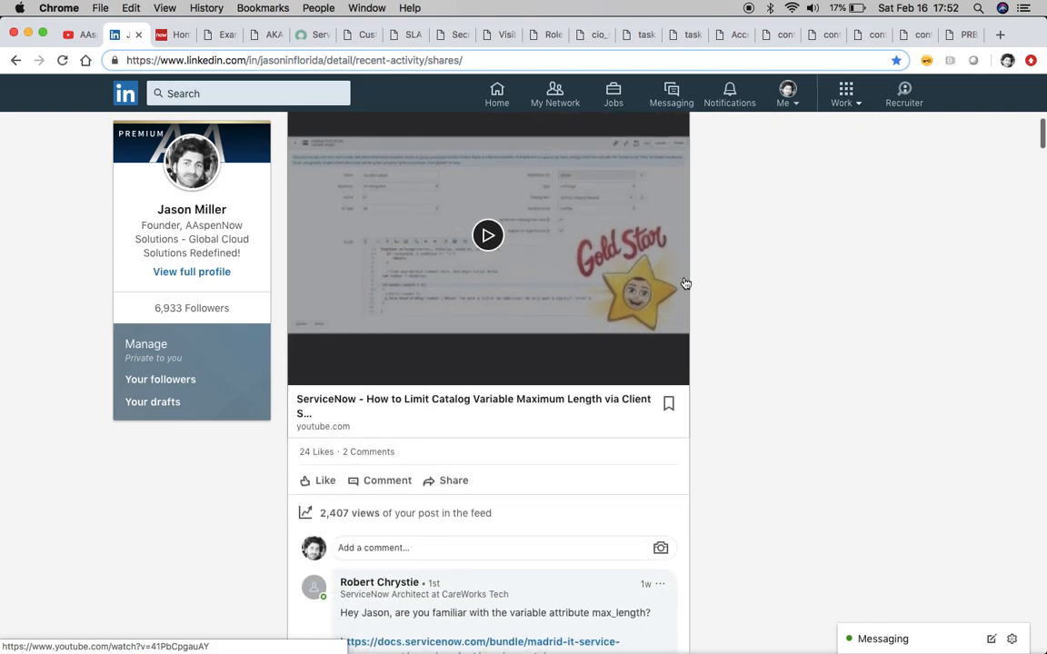
scroll(656, 427, down, 2)
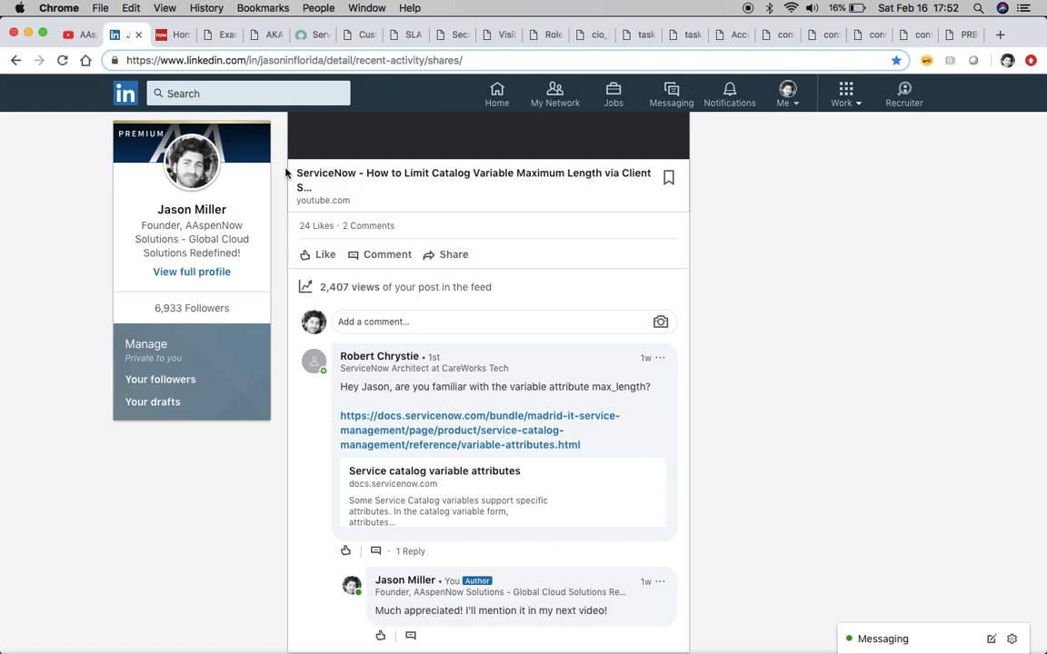
Open the AKA The String Field variable and inspect its variable attributes under Default Value
click(209, 37)
click(259, 36)
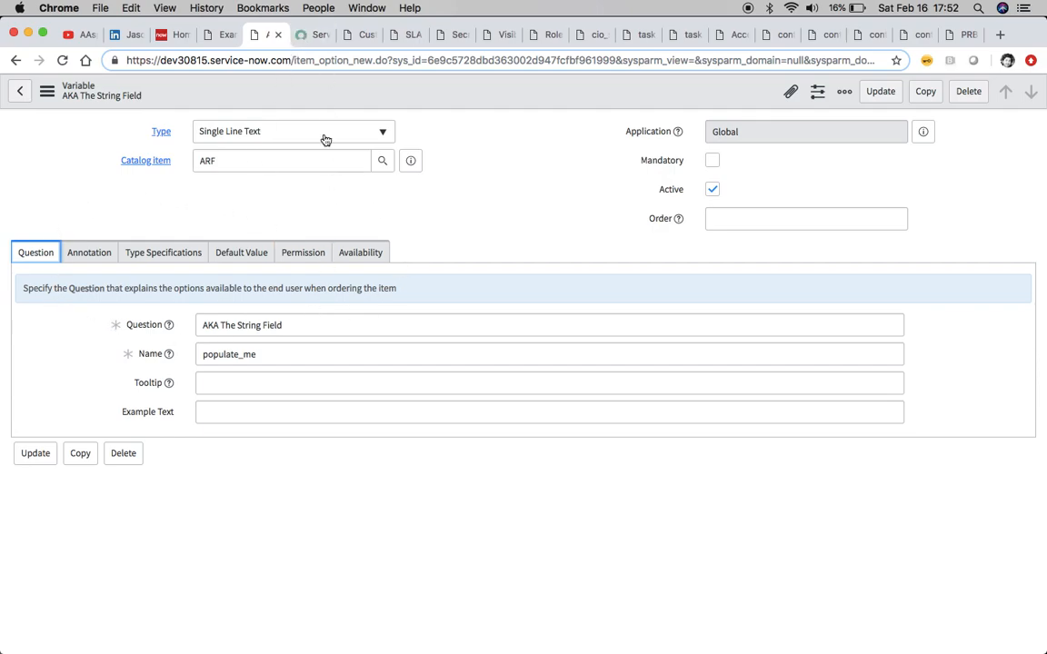
click(231, 260)
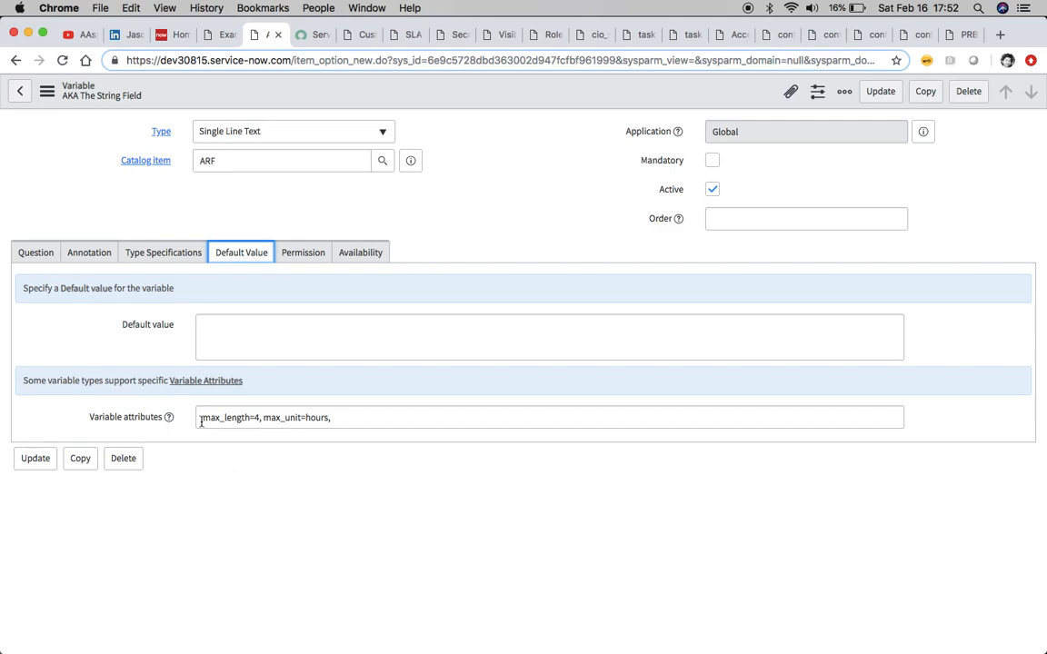
click(350, 419)
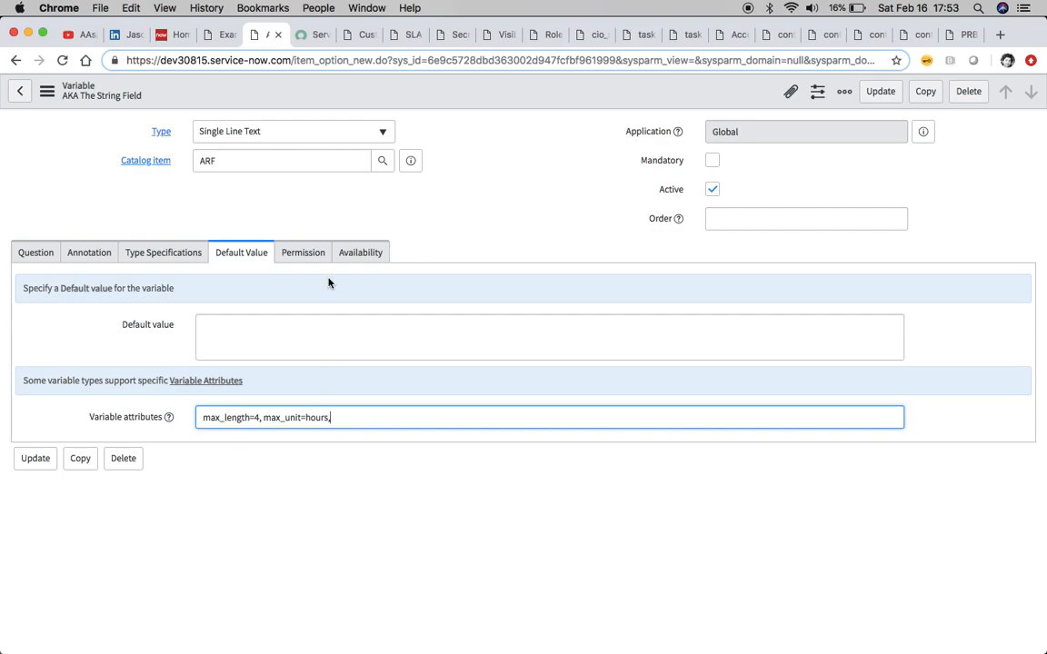
Review the max_length variable attribute description in the ServiceNow documentation
click(309, 38)
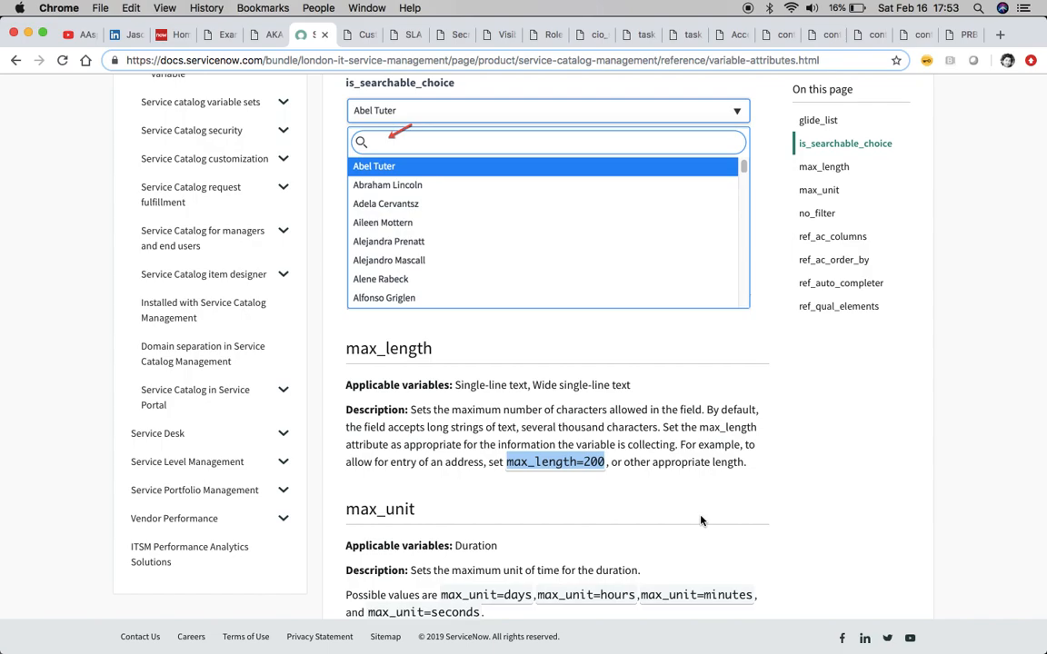
click(360, 42)
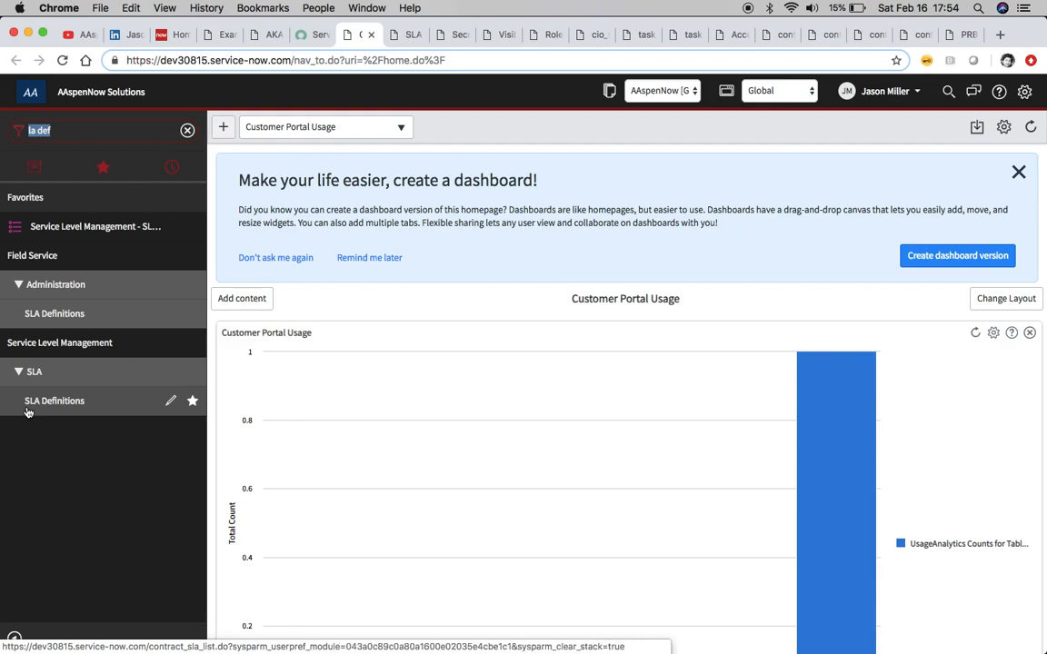
Examine the Secret SLA definition, its stop condition and its related task SLAs
click(397, 36)
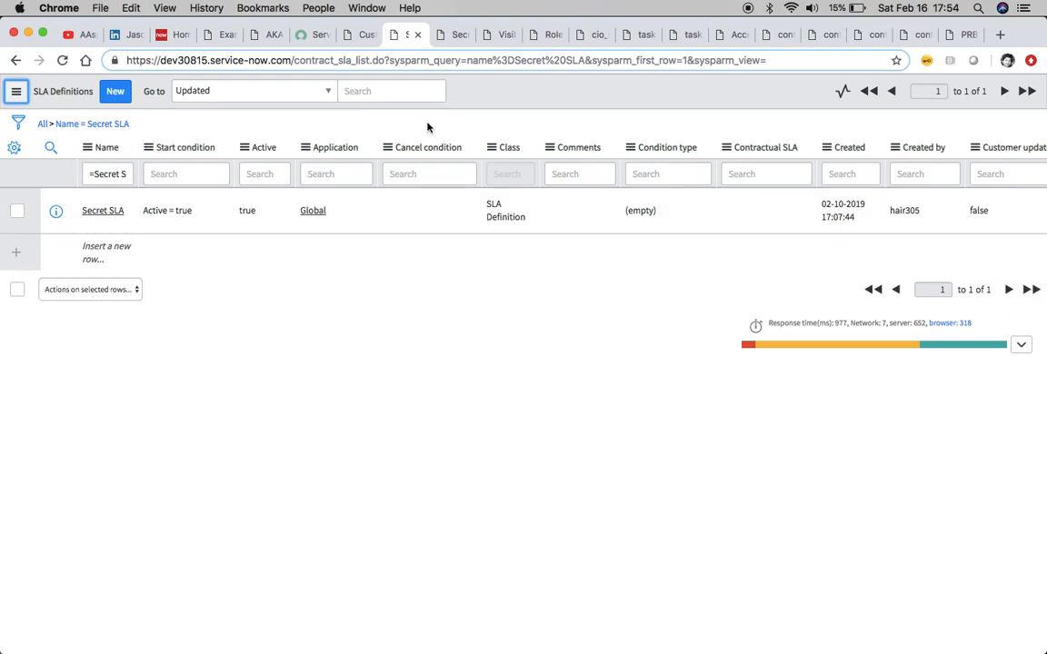
click(457, 37)
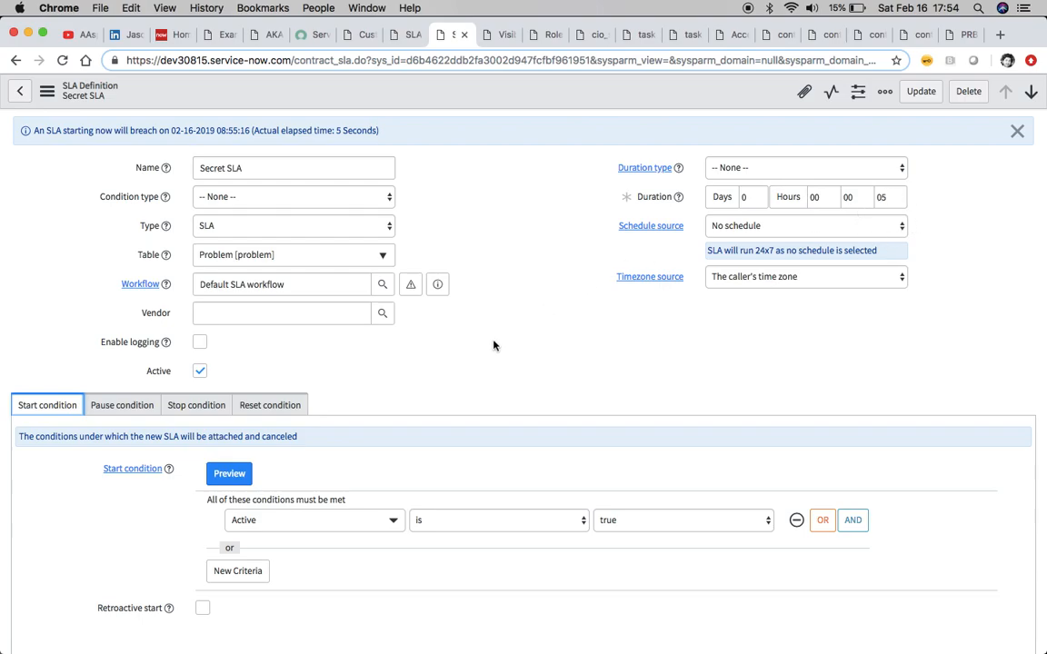
scroll(488, 348, down, 4)
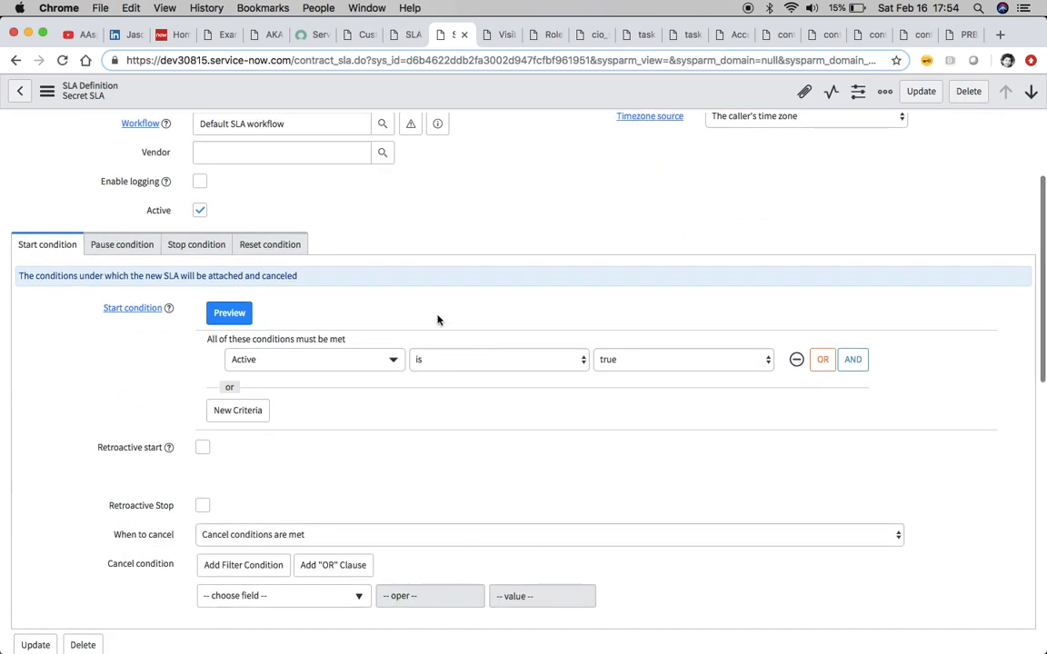
click(183, 249)
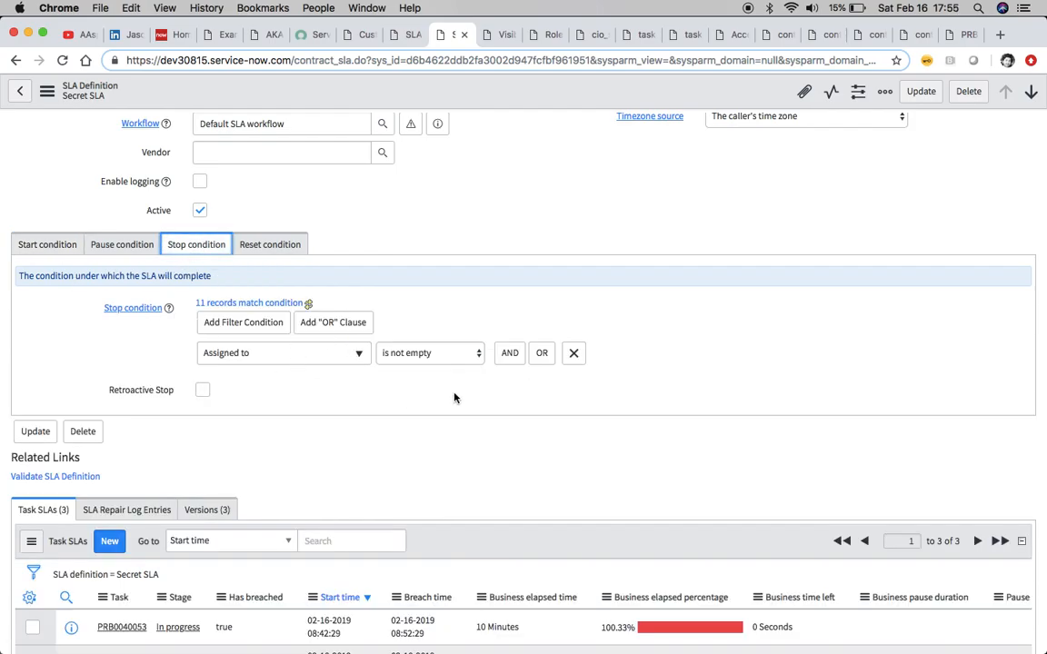
scroll(376, 395, down, 5)
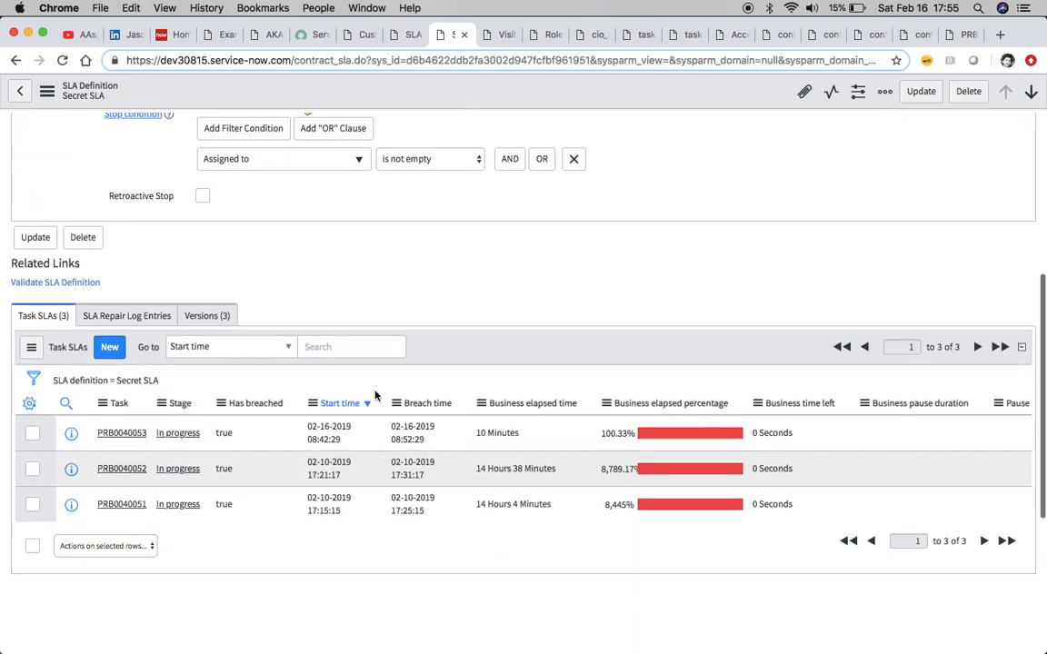
scroll(375, 396, up, 6)
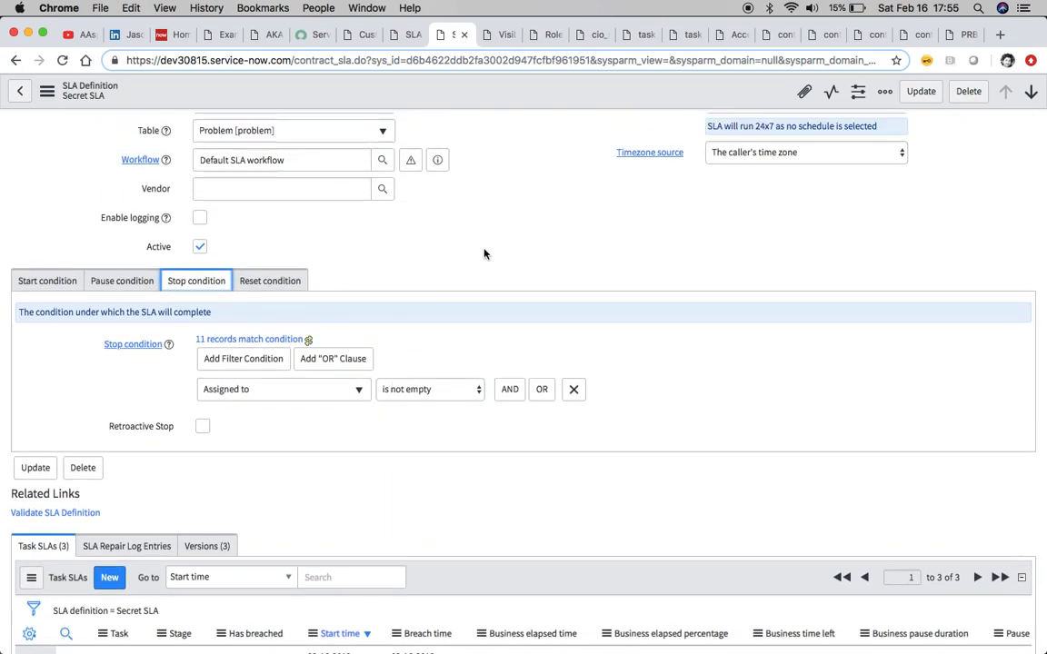
scroll(482, 252, up, 3)
Examine the Visible SLA definition's start and stop conditions
click(501, 34)
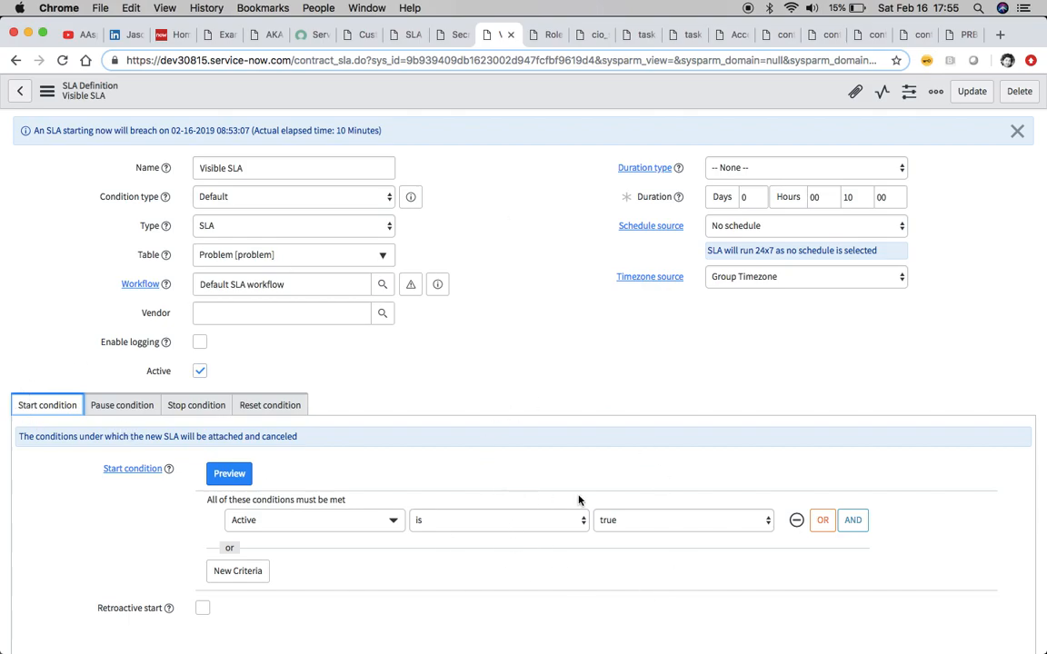
scroll(577, 500, down, 5)
scroll(579, 495, up, 5)
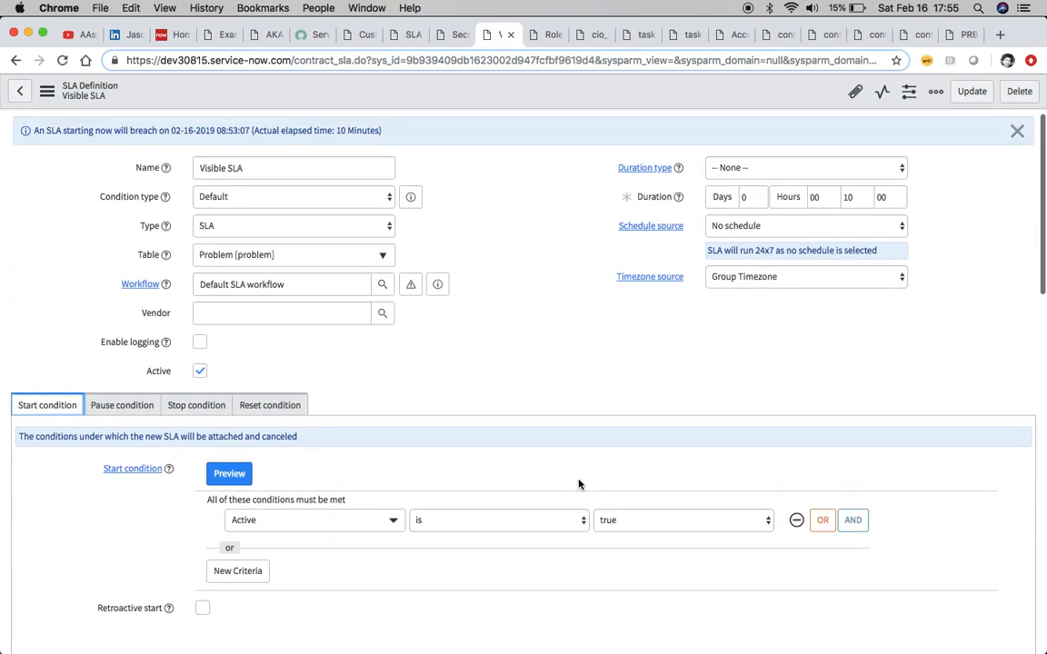
click(204, 405)
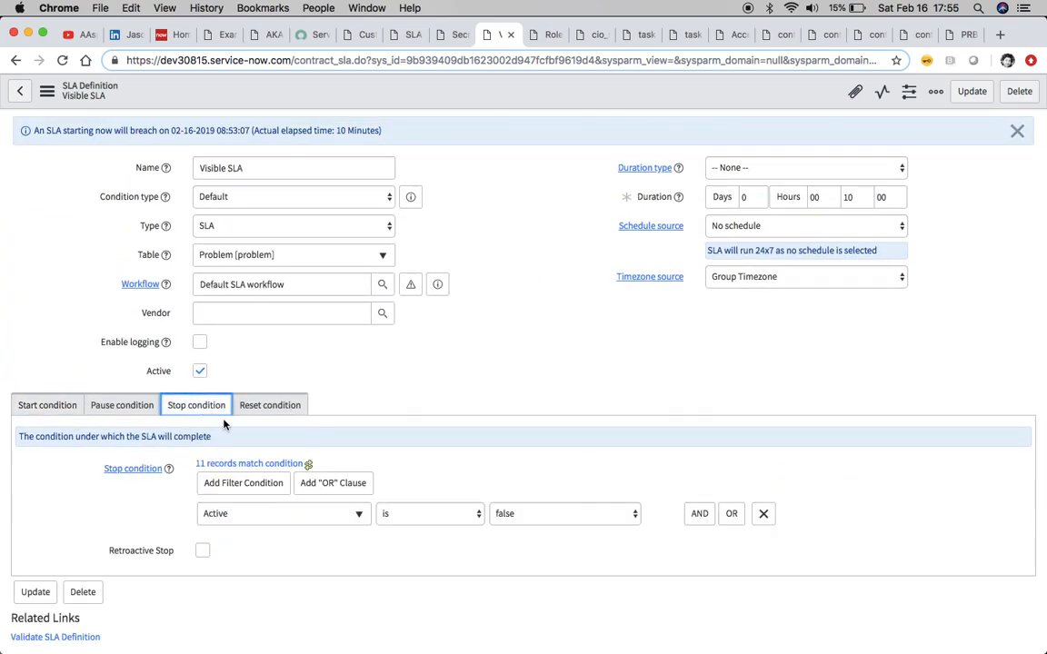
scroll(382, 452, down, 1)
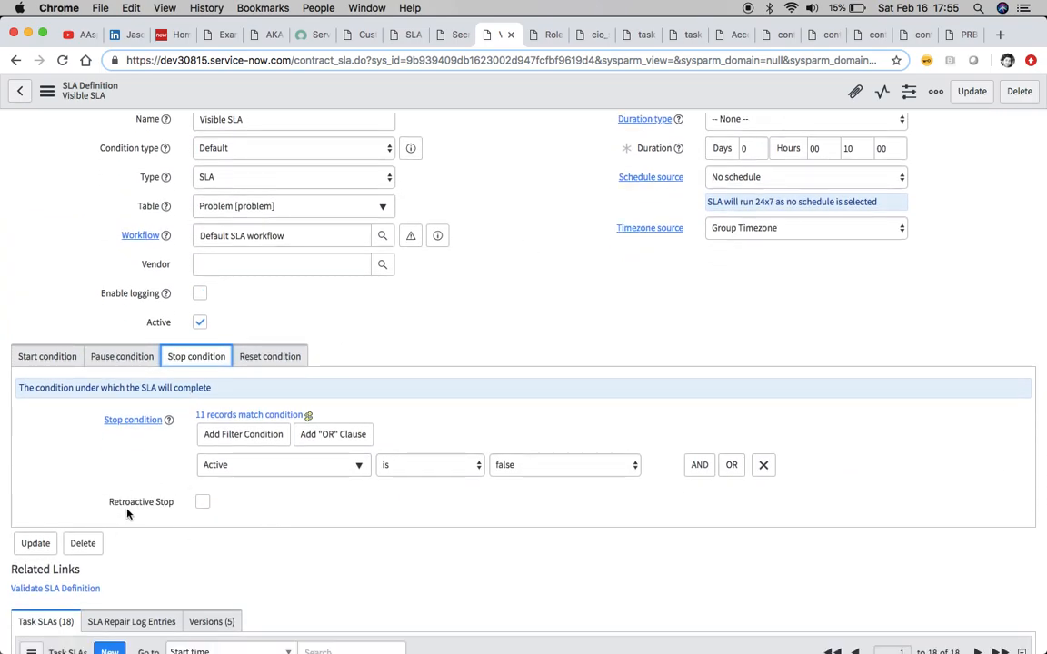
scroll(368, 509, up, 1)
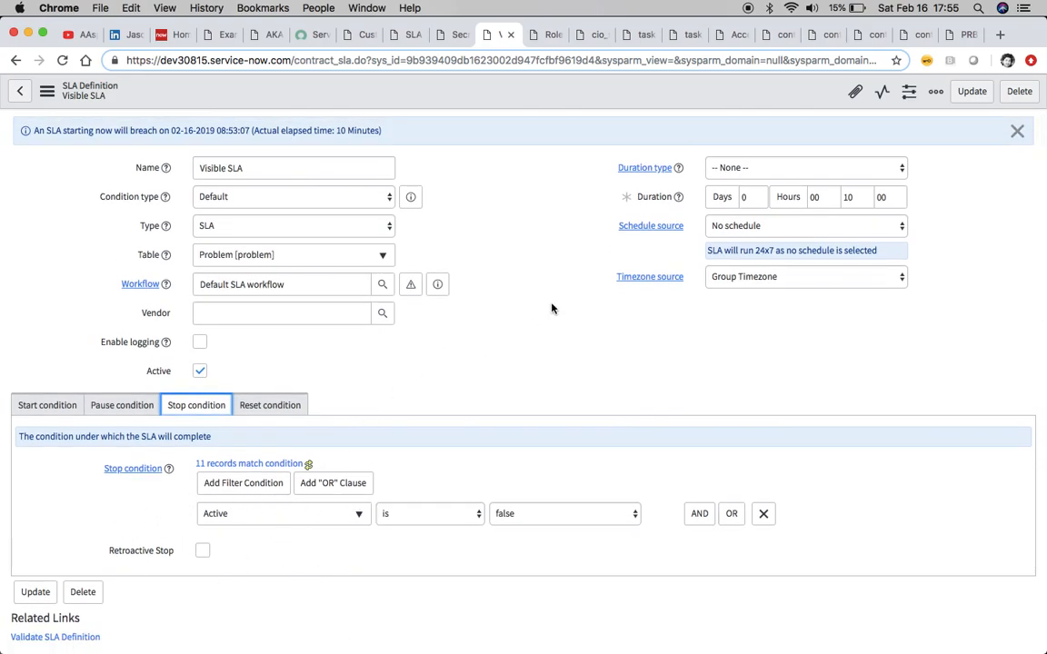
Inspect the cio_sla role record and the users assigned to it
click(537, 36)
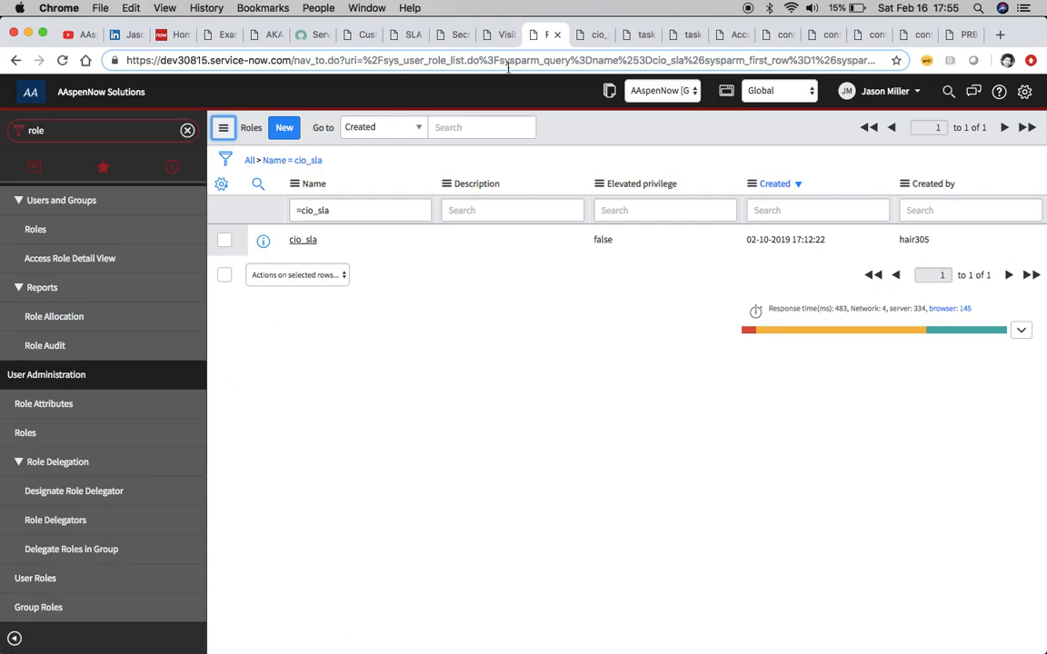
click(596, 35)
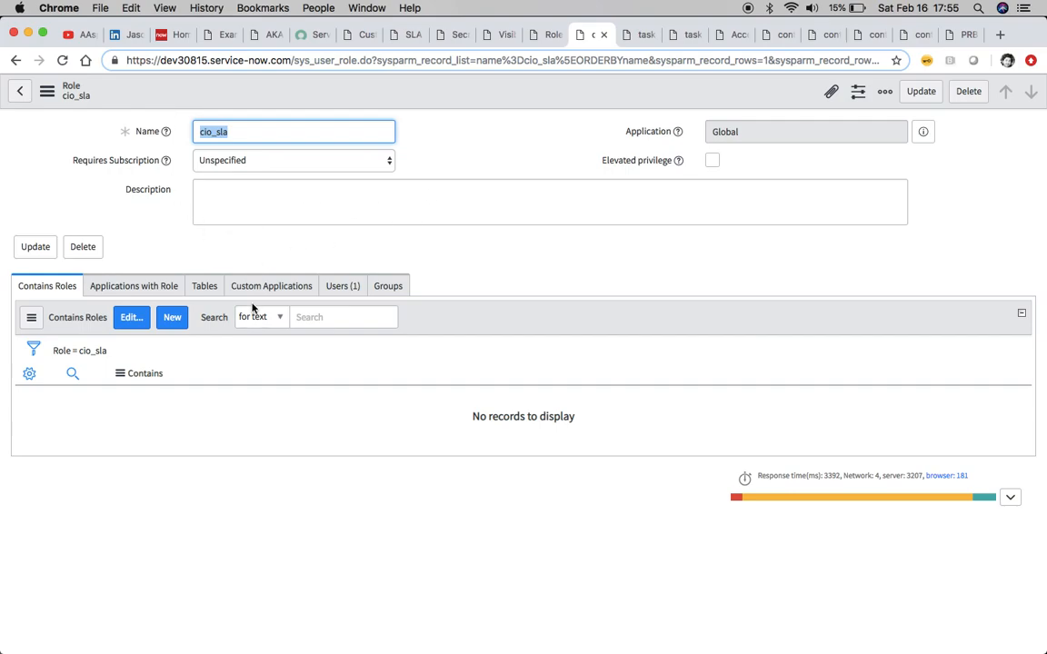
click(343, 284)
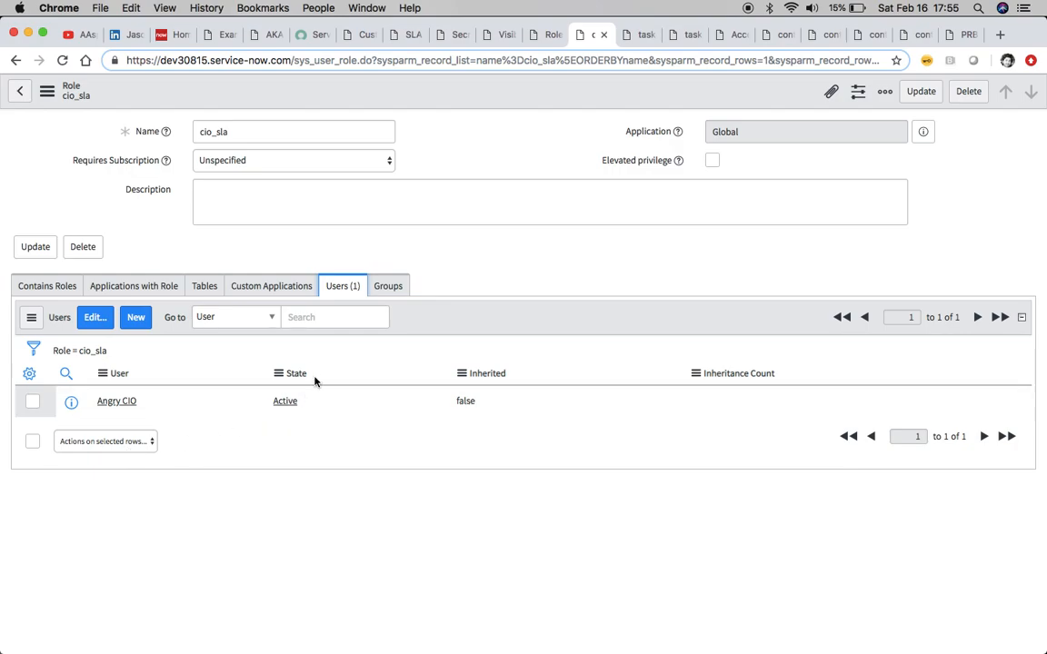
click(42, 296)
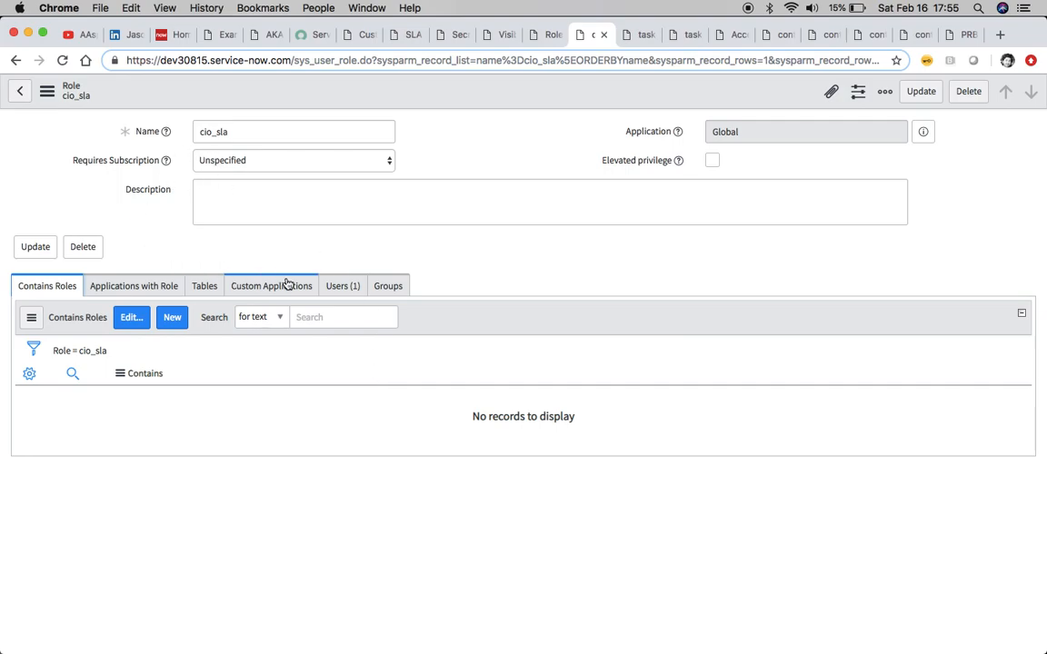
Compare the two task_sla read access controls, their required roles and Secret SLA conditions
click(641, 36)
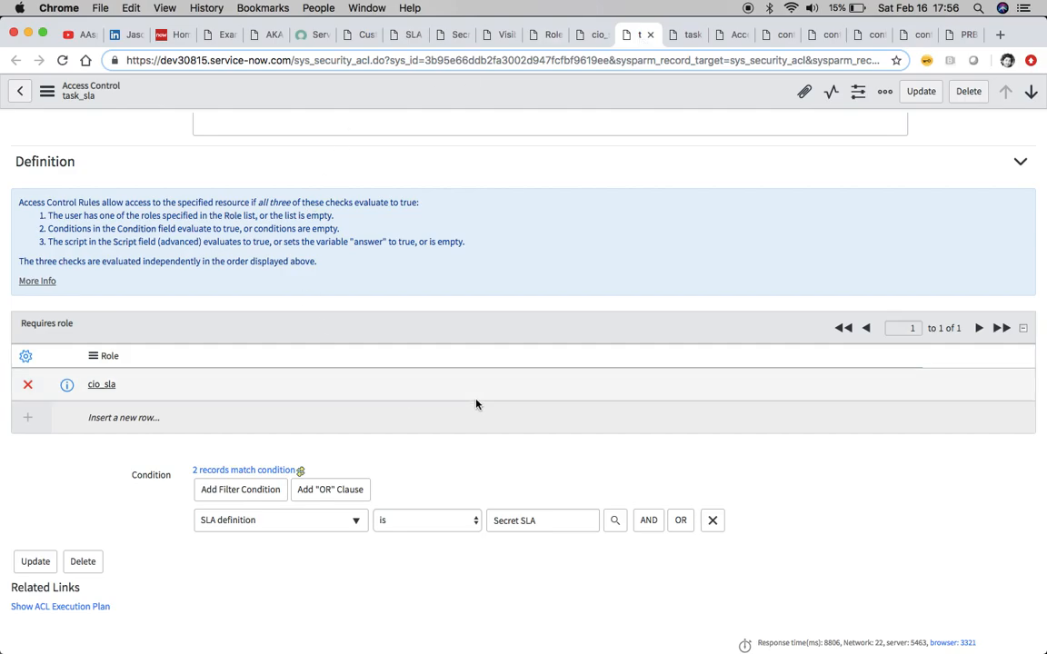
scroll(476, 405, up, 5)
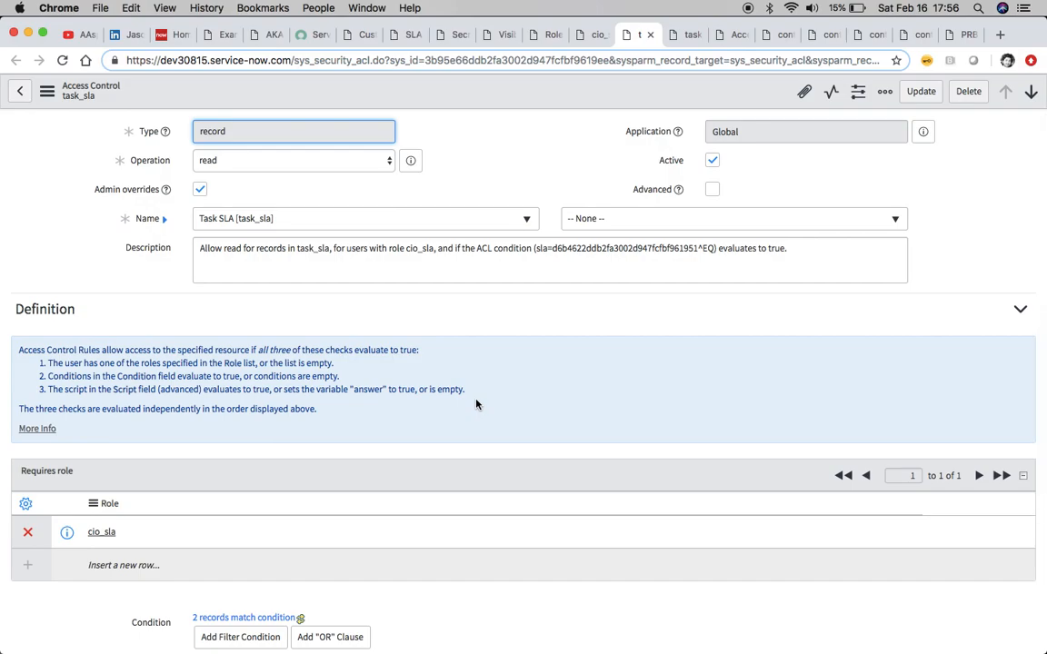
scroll(476, 404, down, 3)
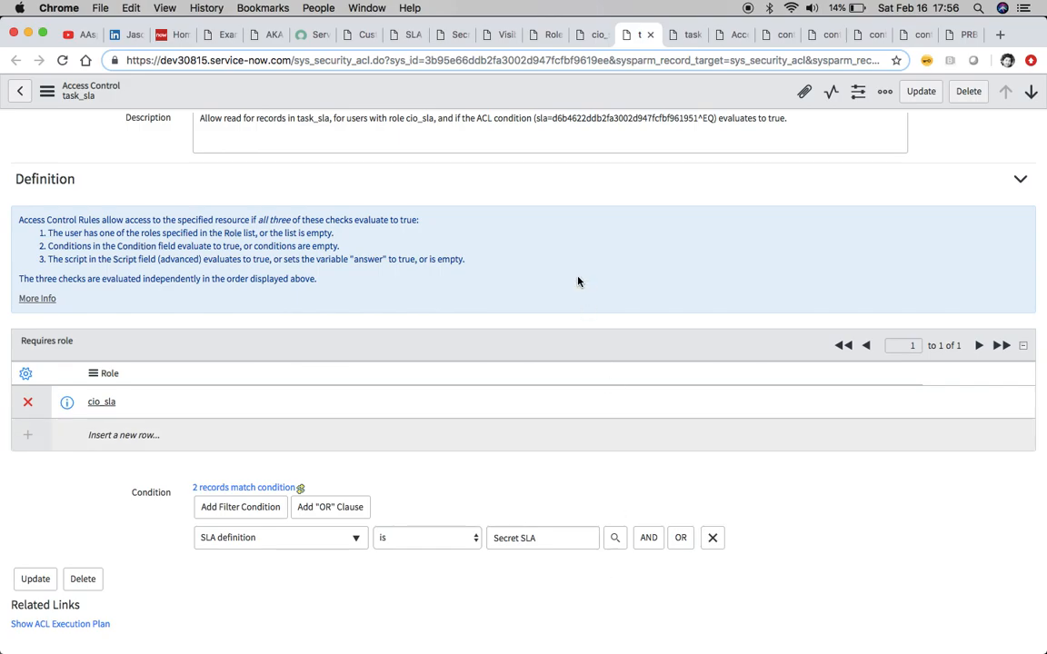
click(684, 35)
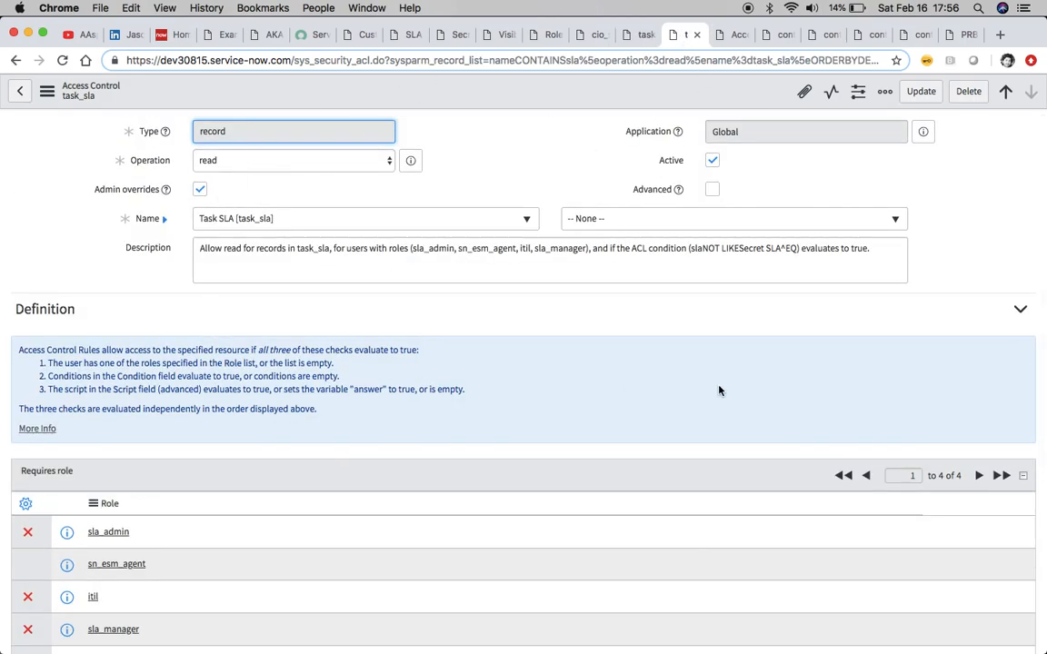
scroll(691, 391, down, 5)
scroll(718, 391, down, 1)
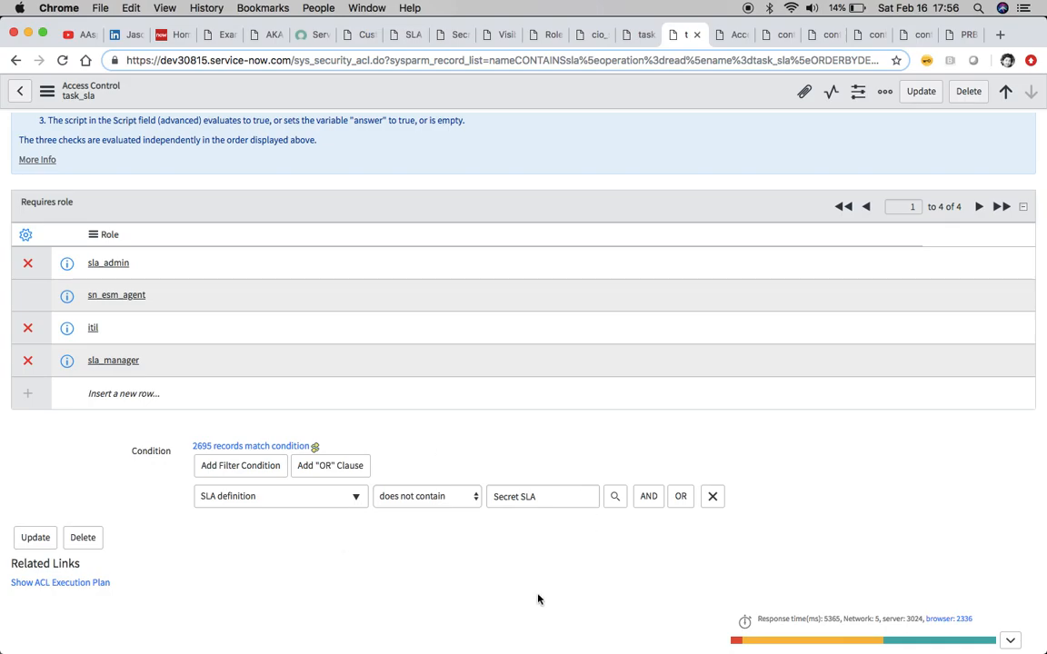
scroll(546, 537, up, 5)
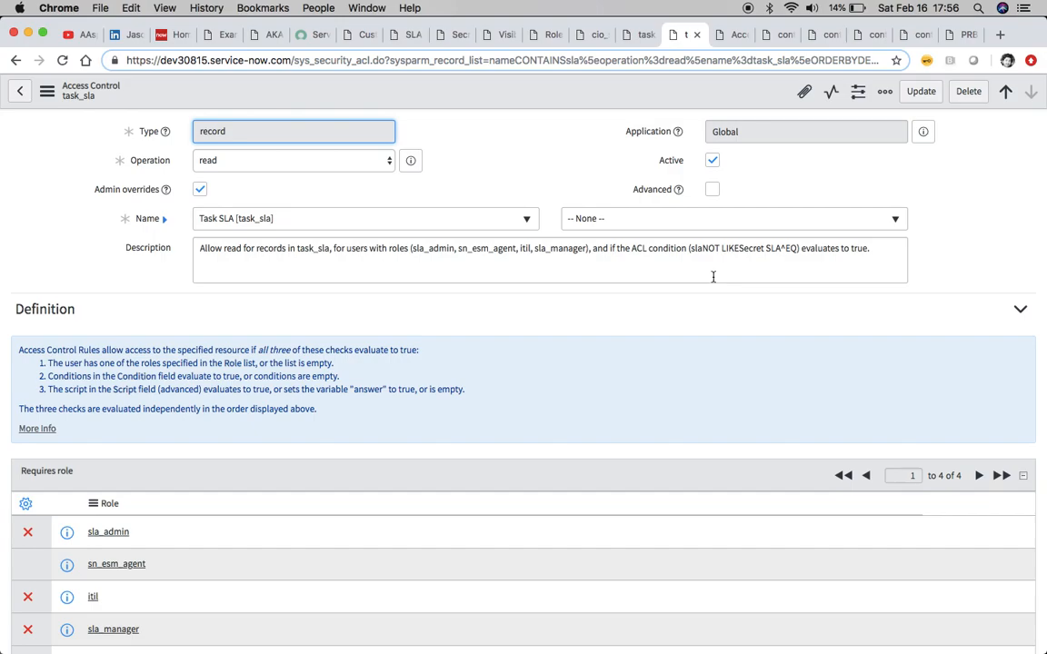
Review the contract_sla read access controls and the required roles and conditions of each rule
click(726, 37)
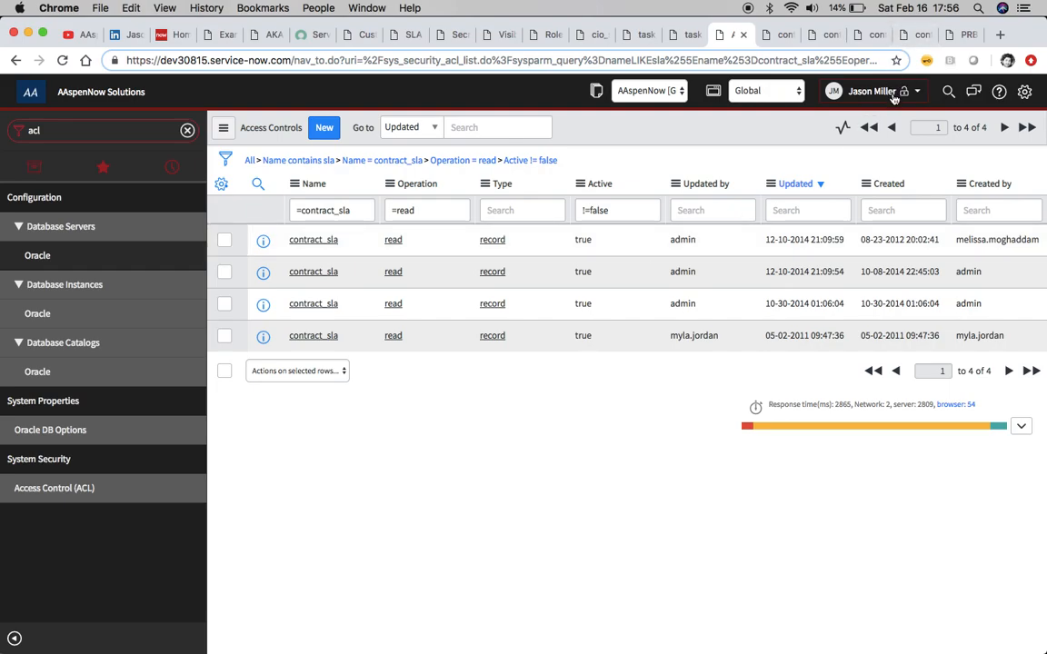
click(918, 92)
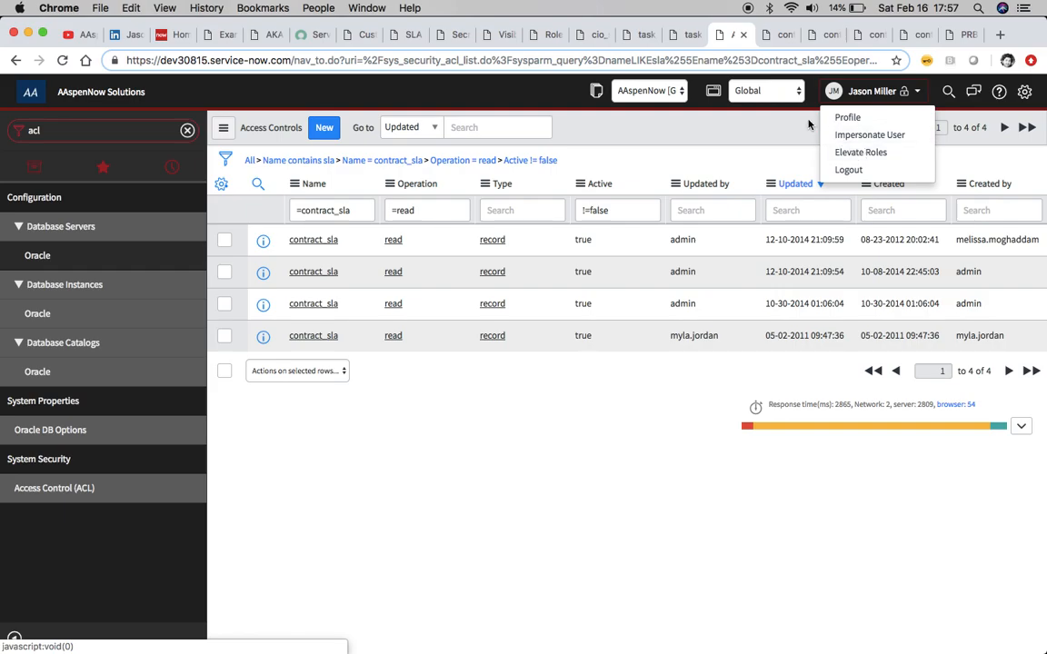
click(773, 36)
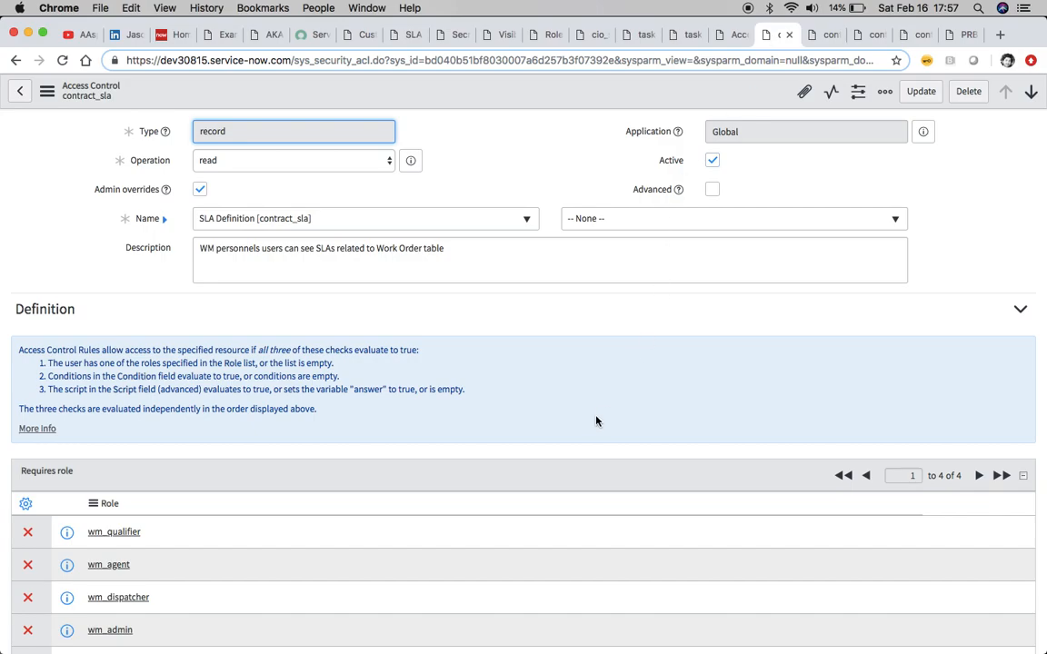
scroll(596, 421, down, 5)
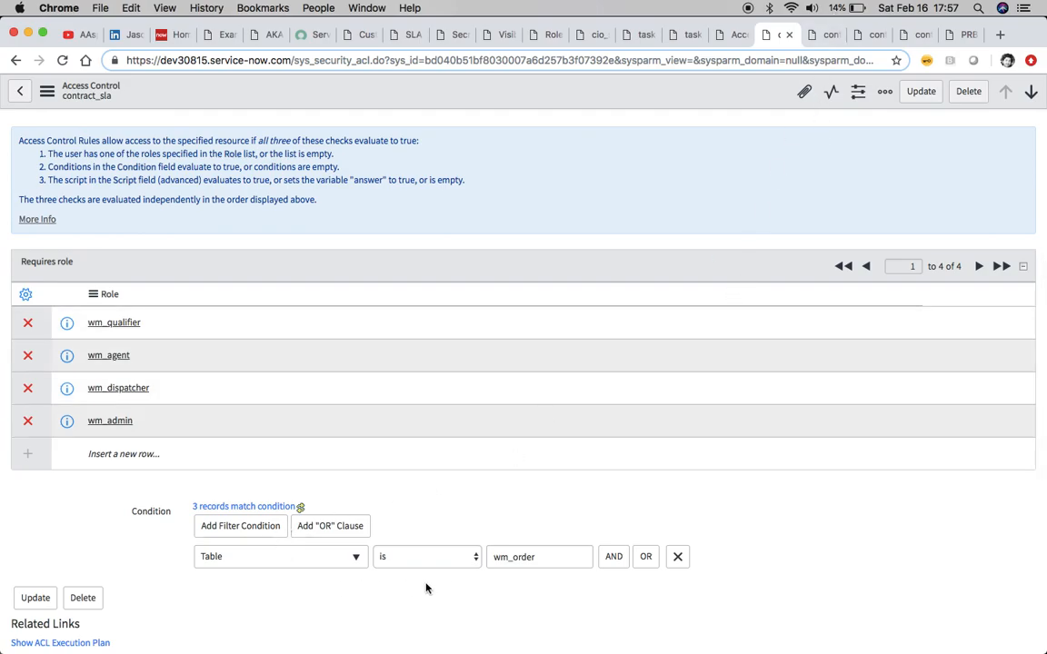
scroll(582, 379, up, 5)
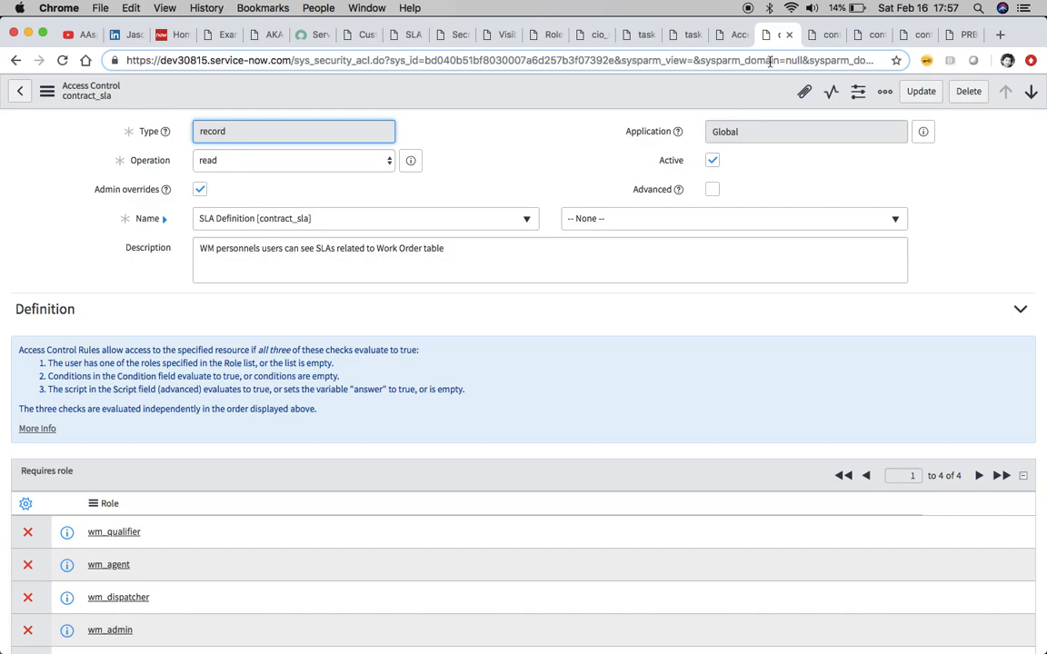
click(815, 36)
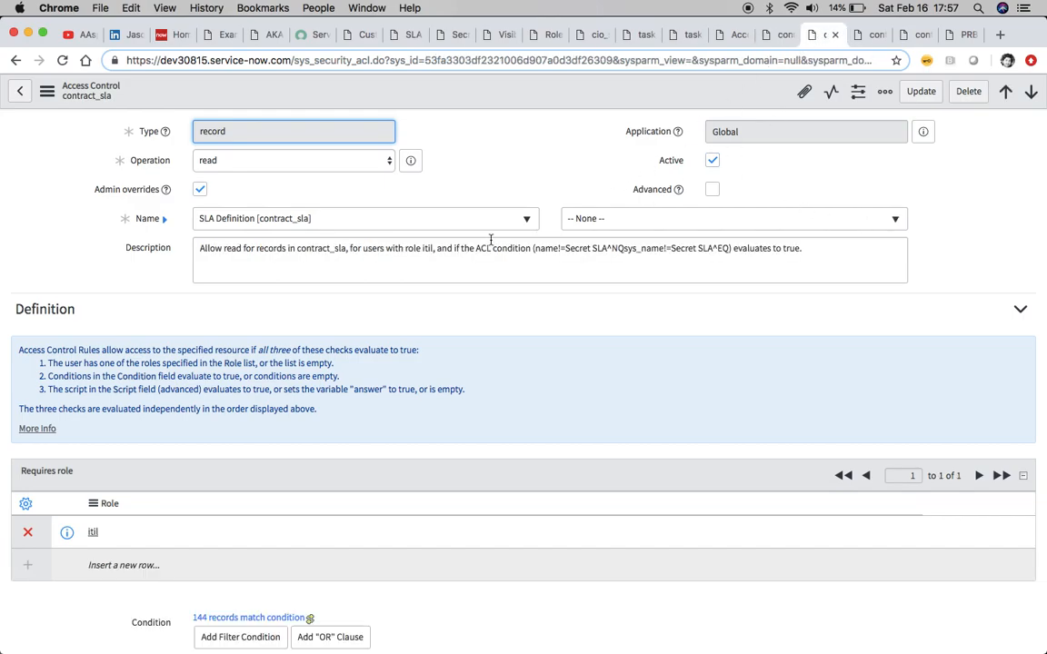
Review the remaining contract_sla read access controls, comparing their required roles and Secret SLA conditions
scroll(752, 361, down, 5)
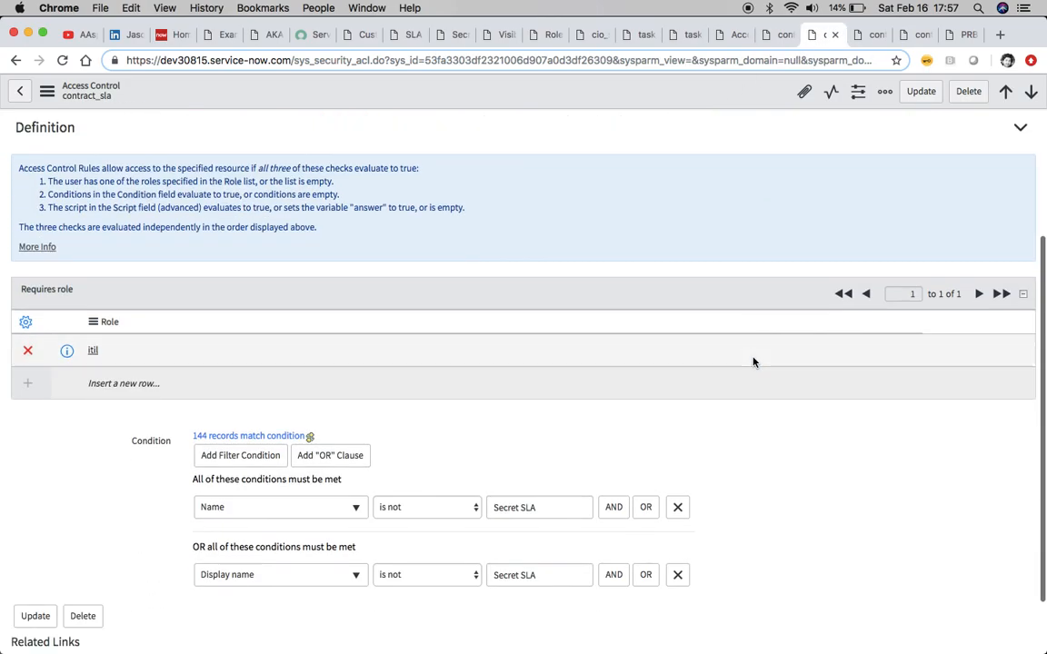
scroll(753, 362, up, 1)
scroll(753, 362, up, 3)
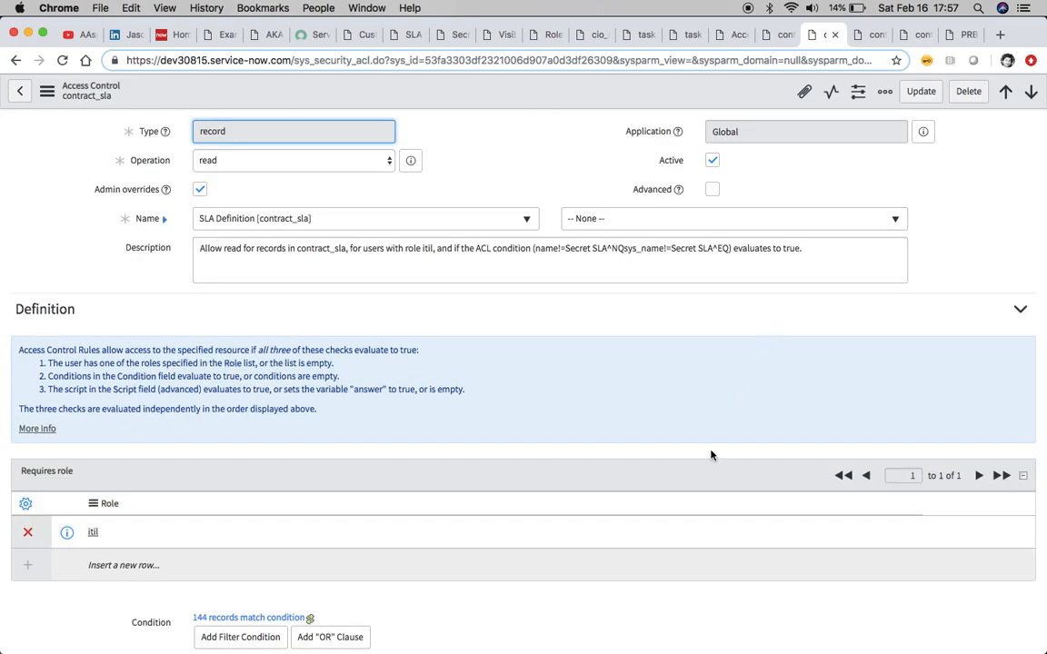
scroll(718, 450, down, 4)
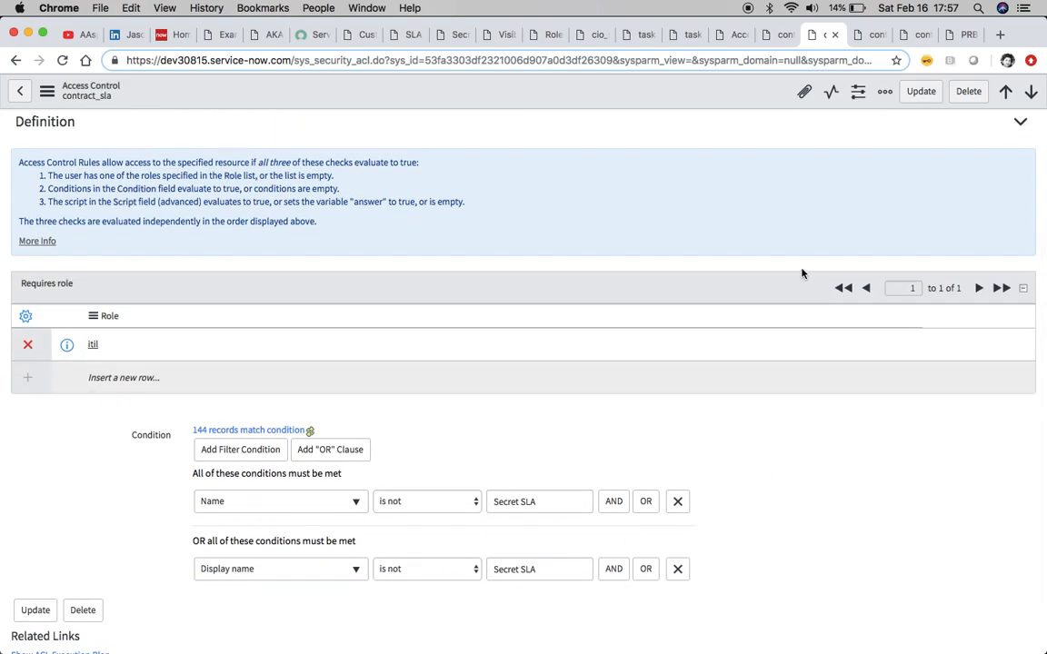
scroll(718, 243, up, 5)
click(865, 37)
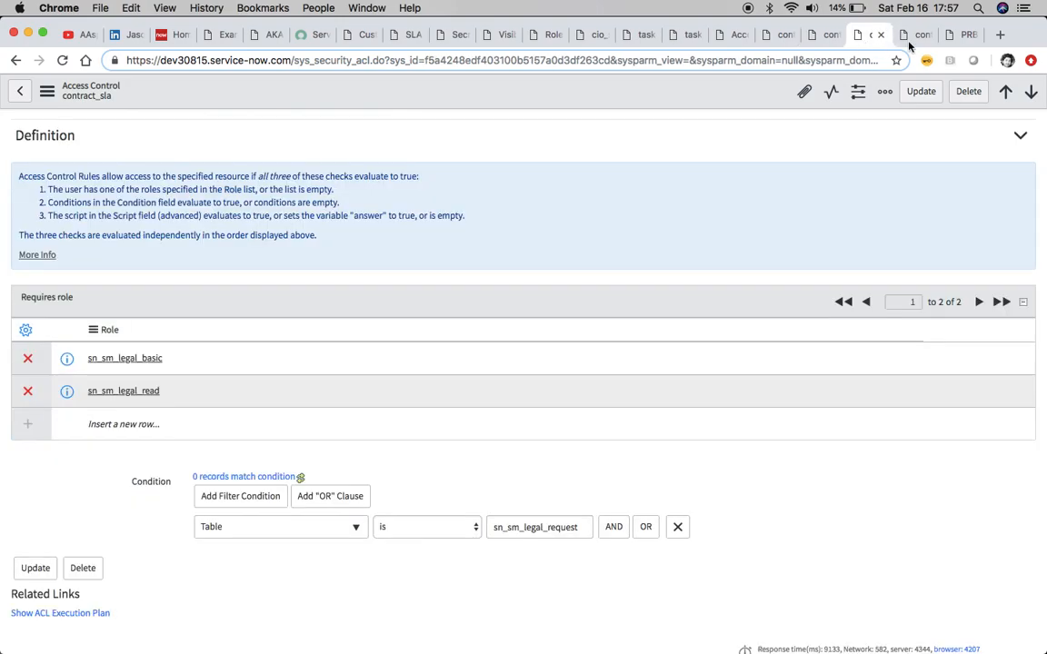
click(913, 36)
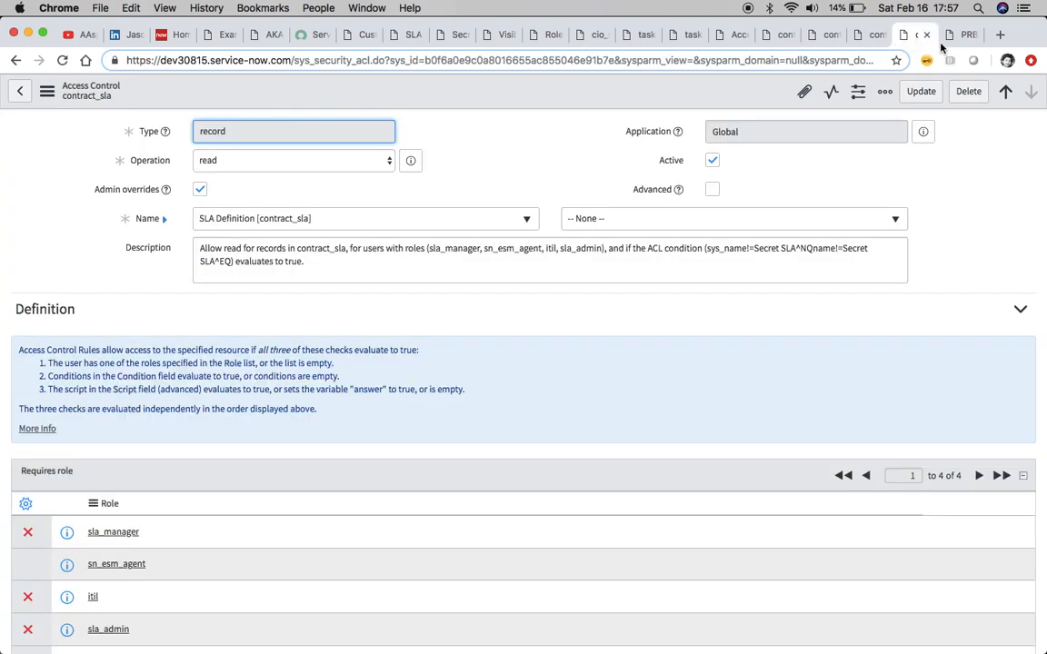
Save the new problem record titled Angry CIO Wants Performance Data
click(951, 36)
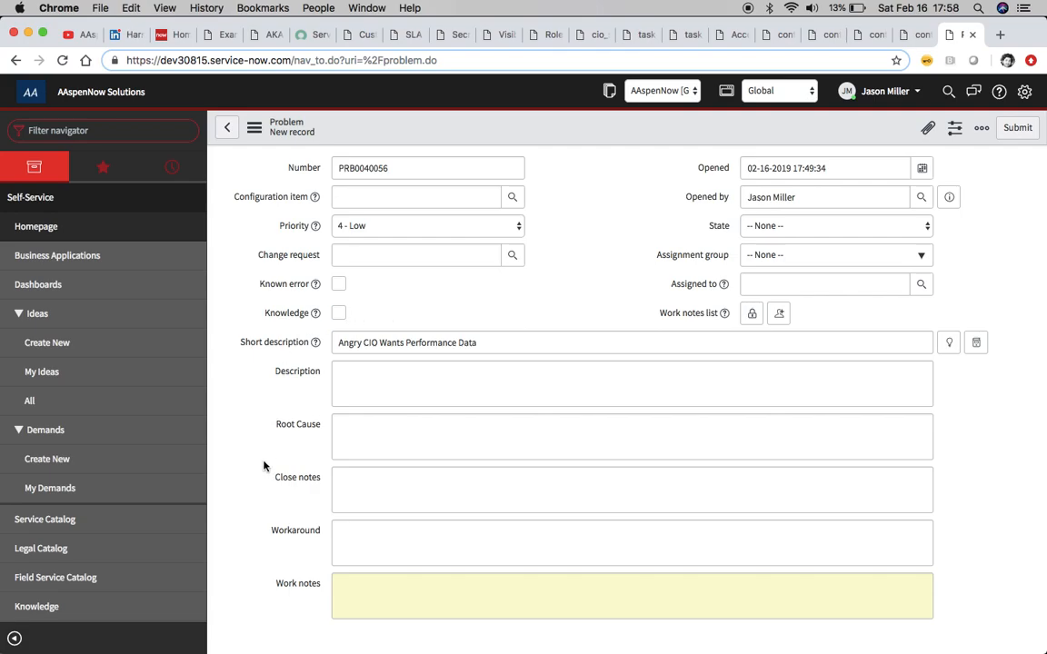
scroll(263, 462, down, 2)
scroll(263, 464, up, 2)
click(254, 127)
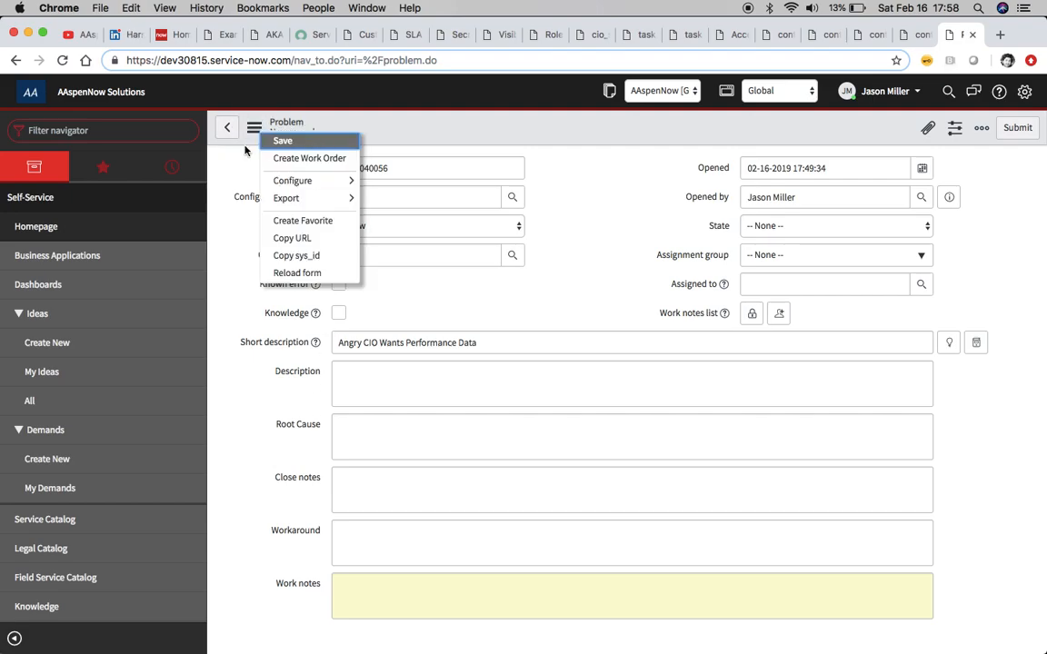
click(282, 141)
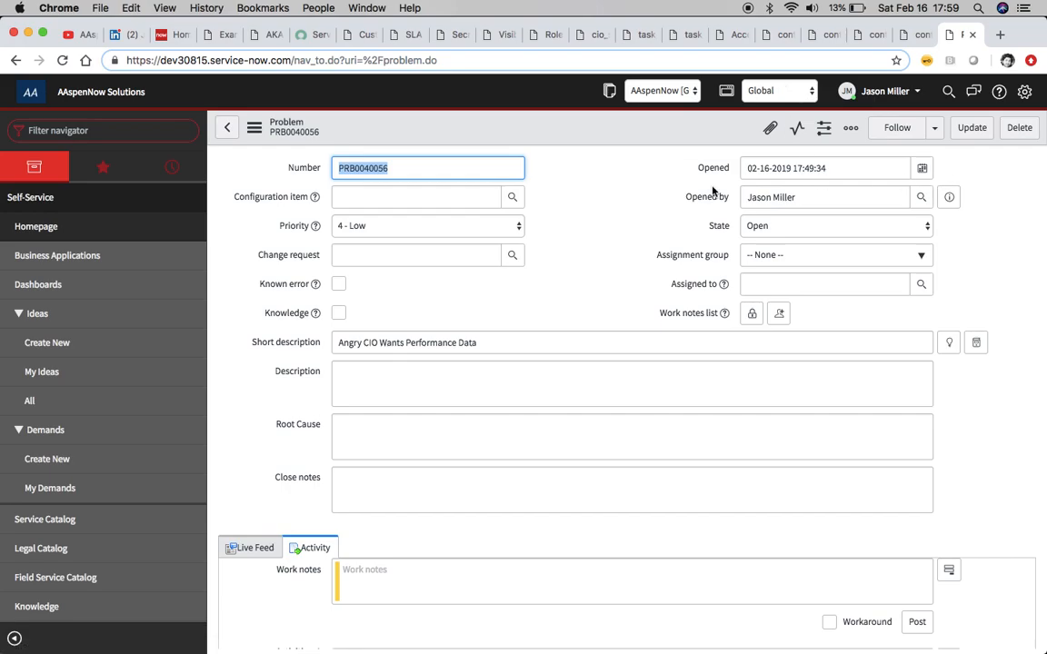
Check the Task SLAs attached to the saved problem record
scroll(538, 281, down, 10)
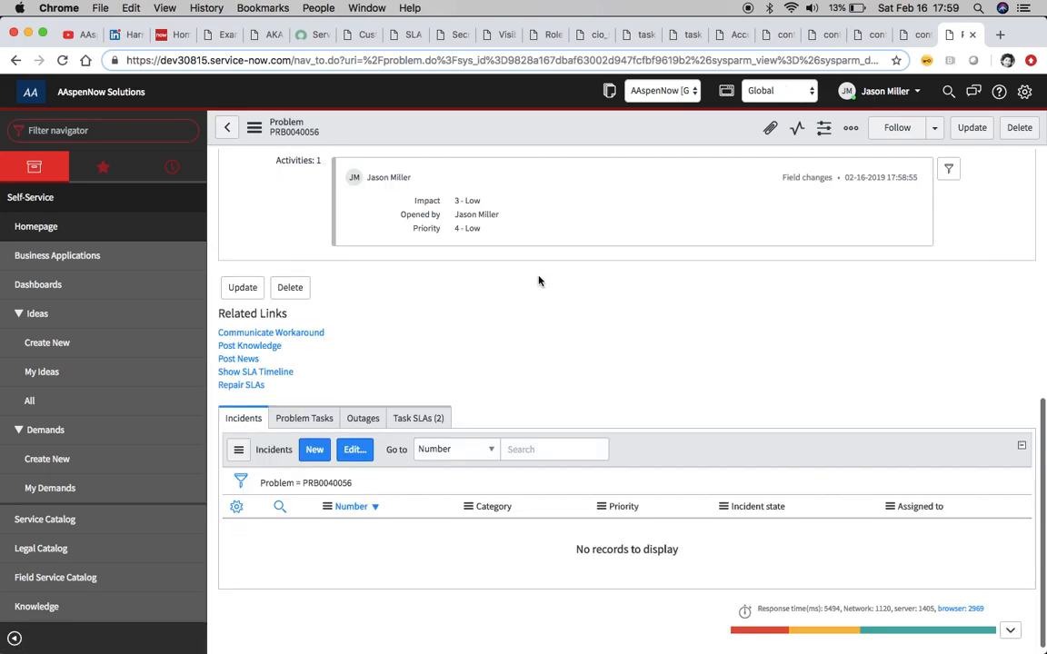
click(418, 418)
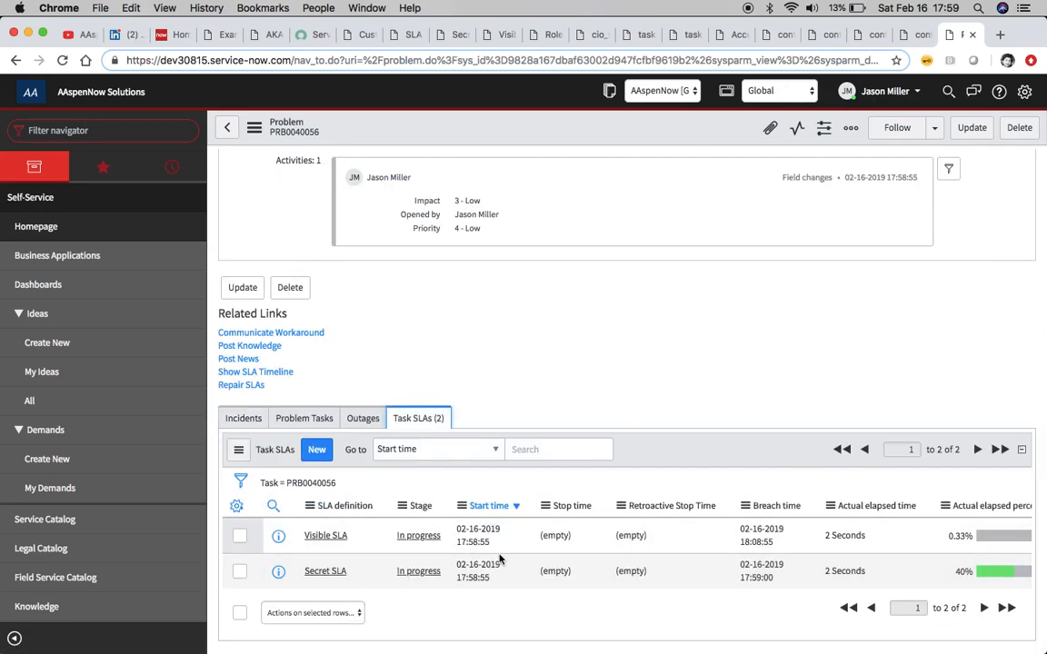
scroll(755, 303, up, 10)
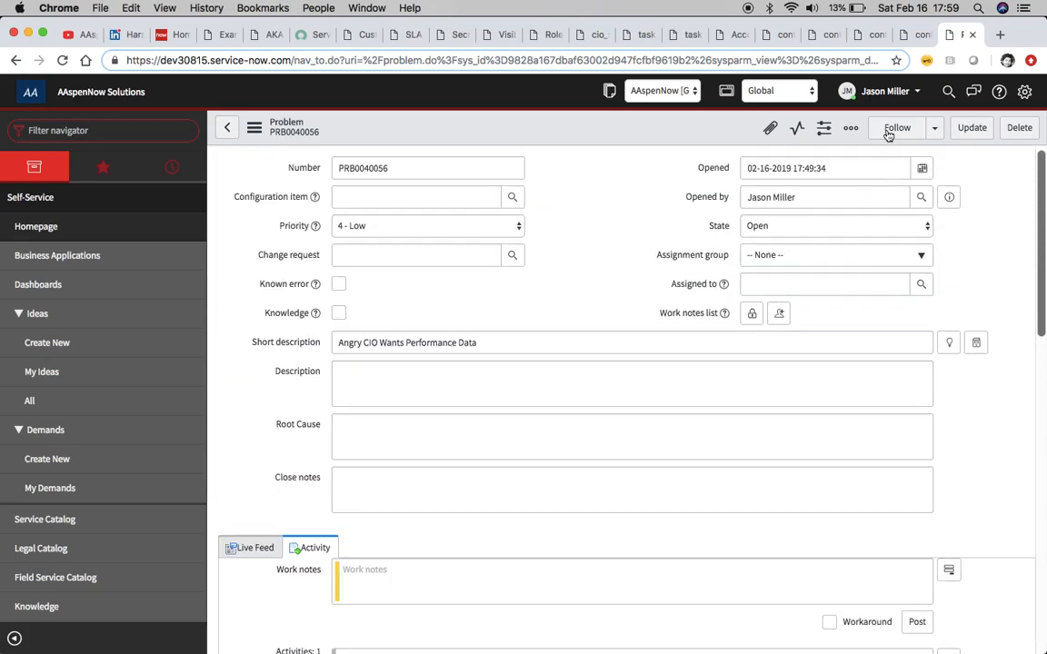
Impersonate the Abraham Lincoln user from the recent impersonations list
click(878, 91)
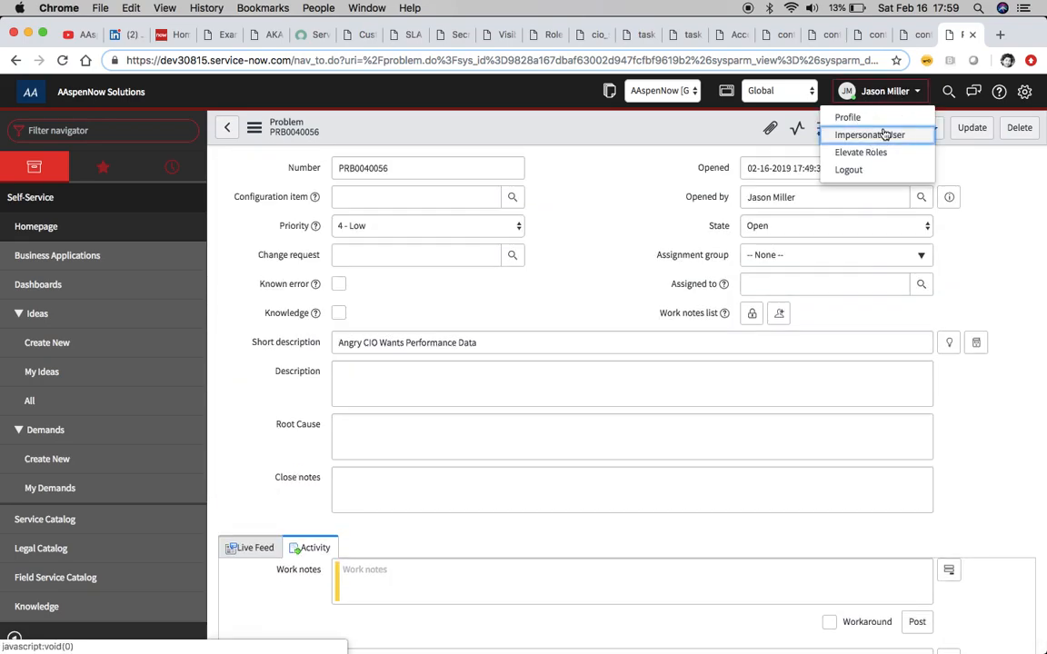
click(869, 134)
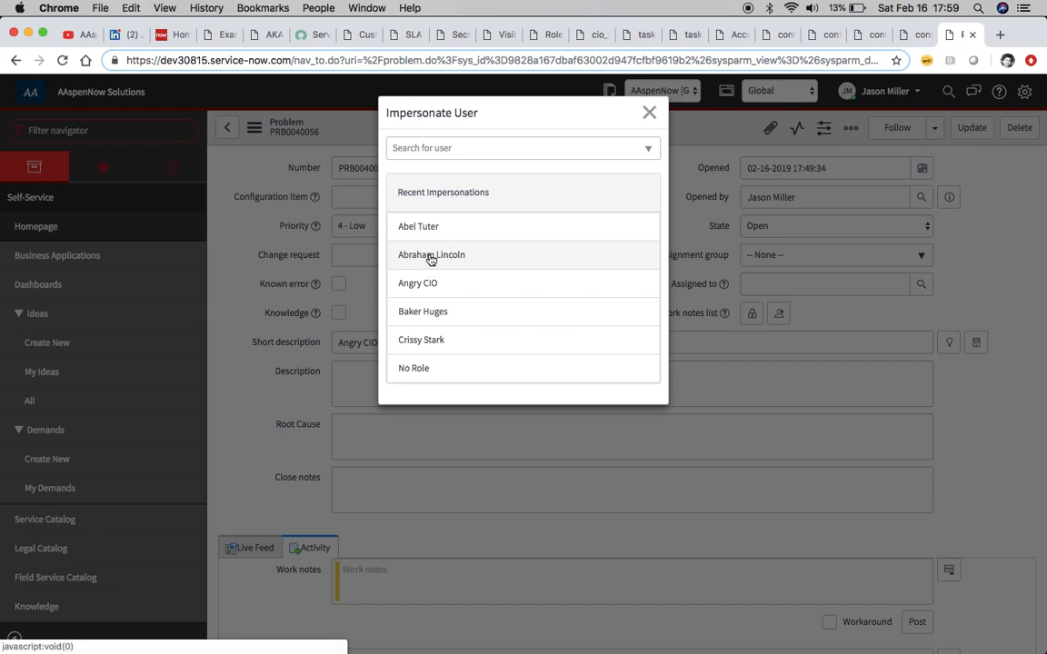
click(431, 257)
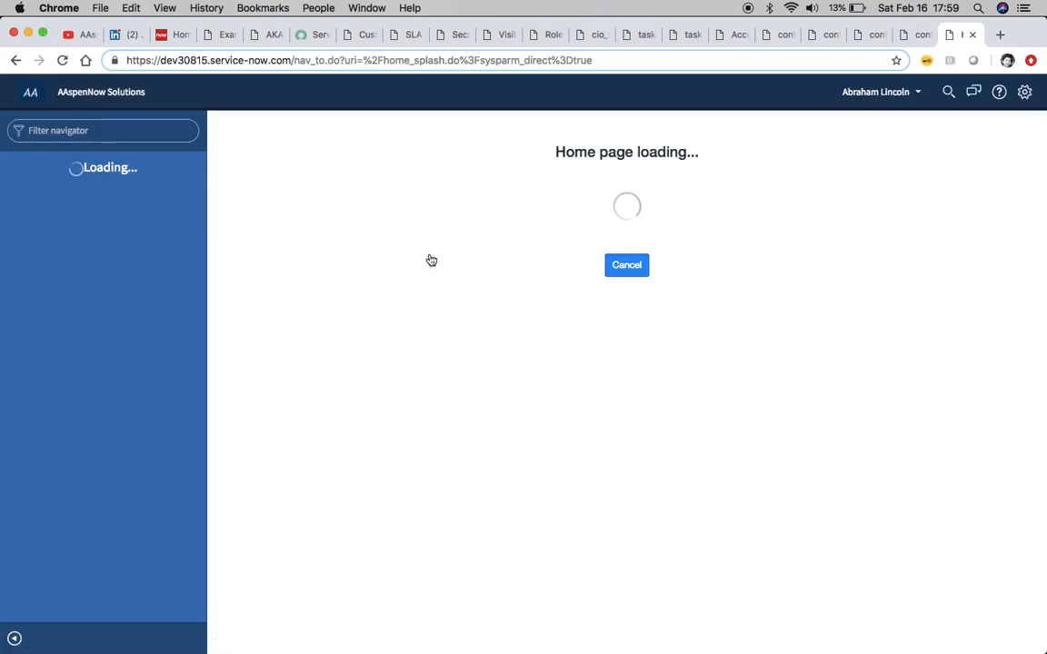
As the impersonated user, open problem PRB0040056 from history and examine its Task SLAs list
click(147, 132)
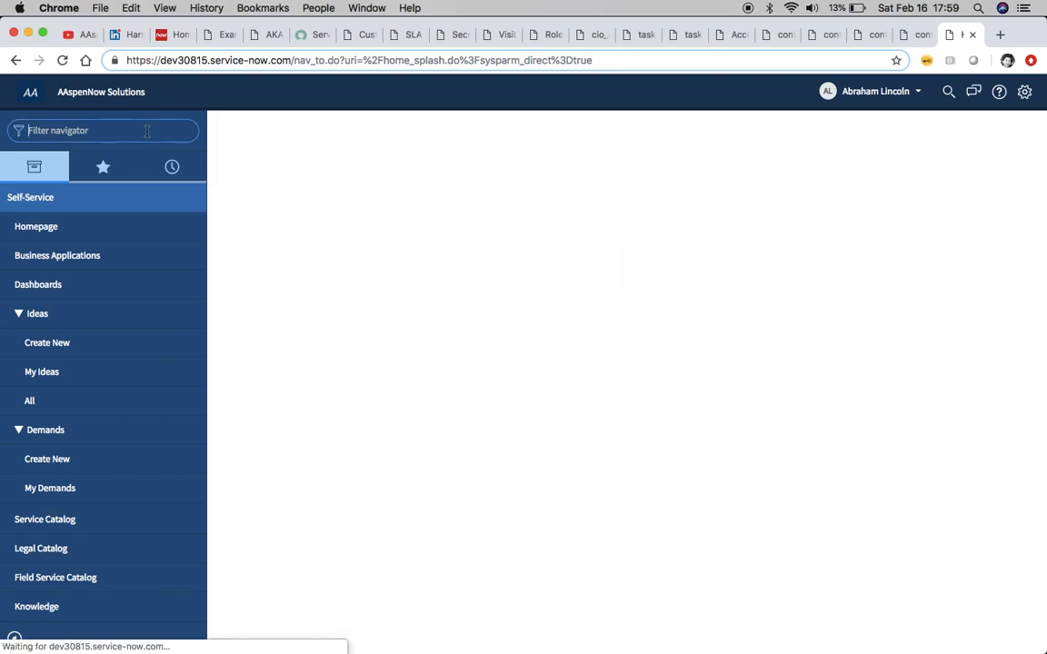
click(167, 165)
click(105, 269)
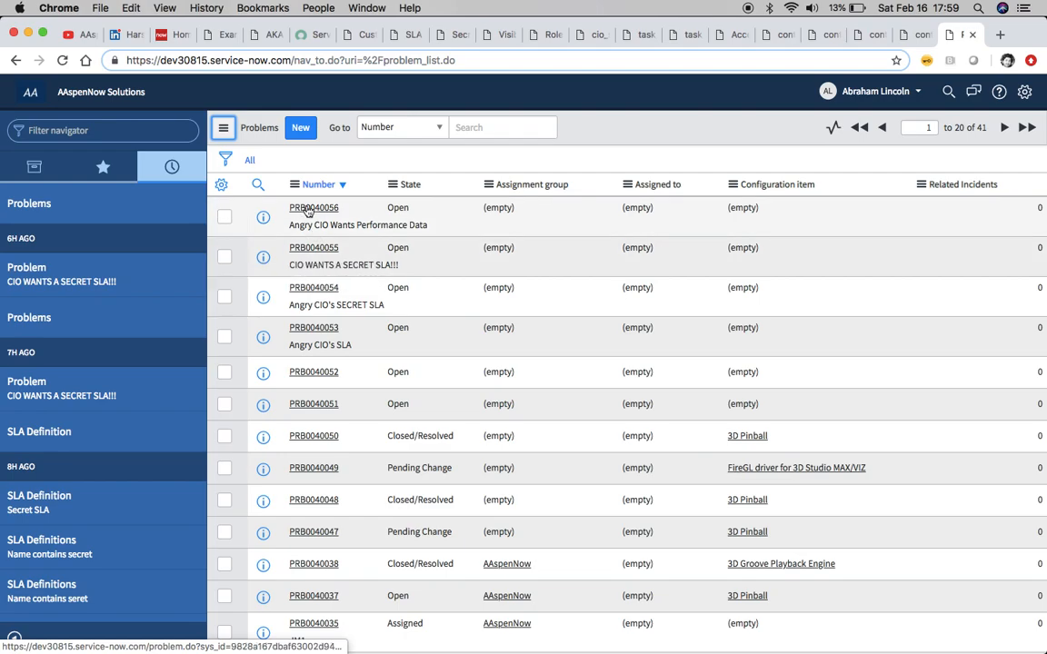
click(309, 210)
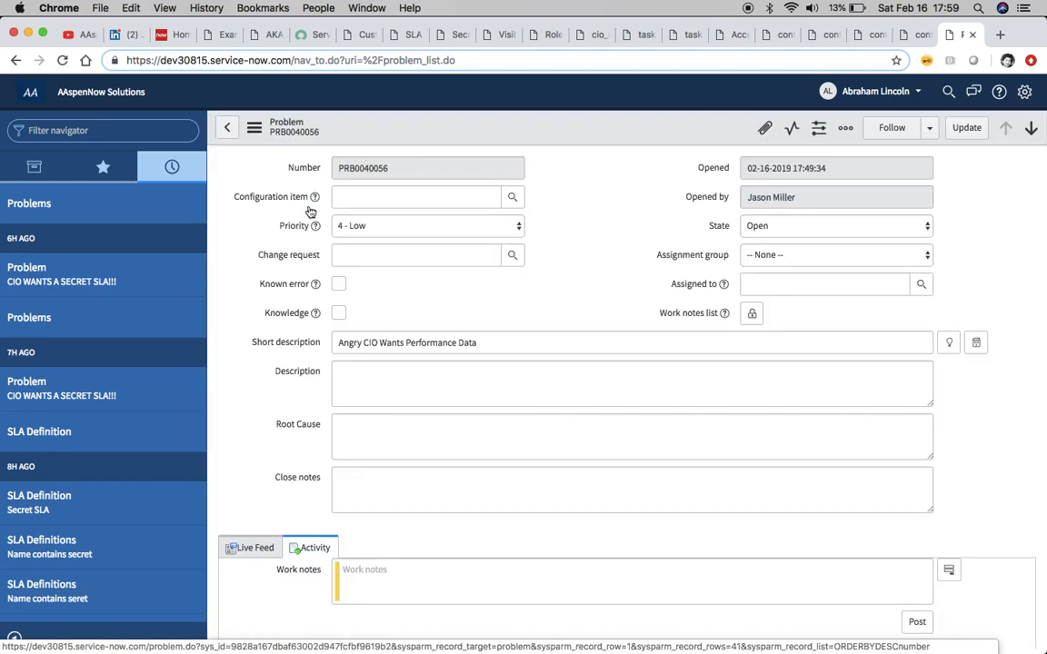
scroll(520, 346, down, 5)
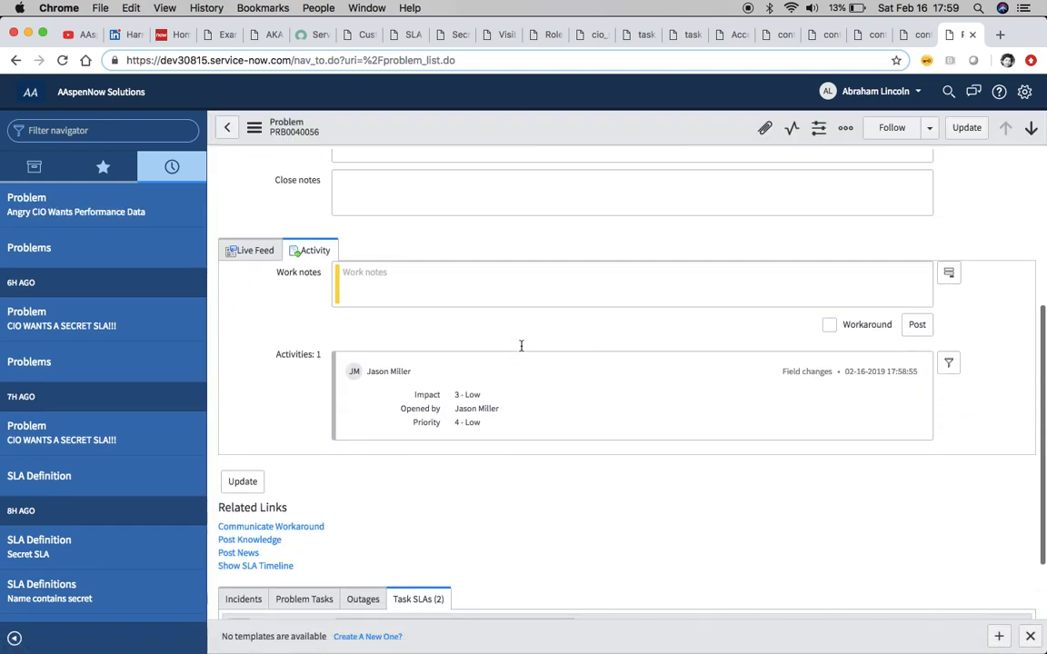
scroll(402, 465, down, 3)
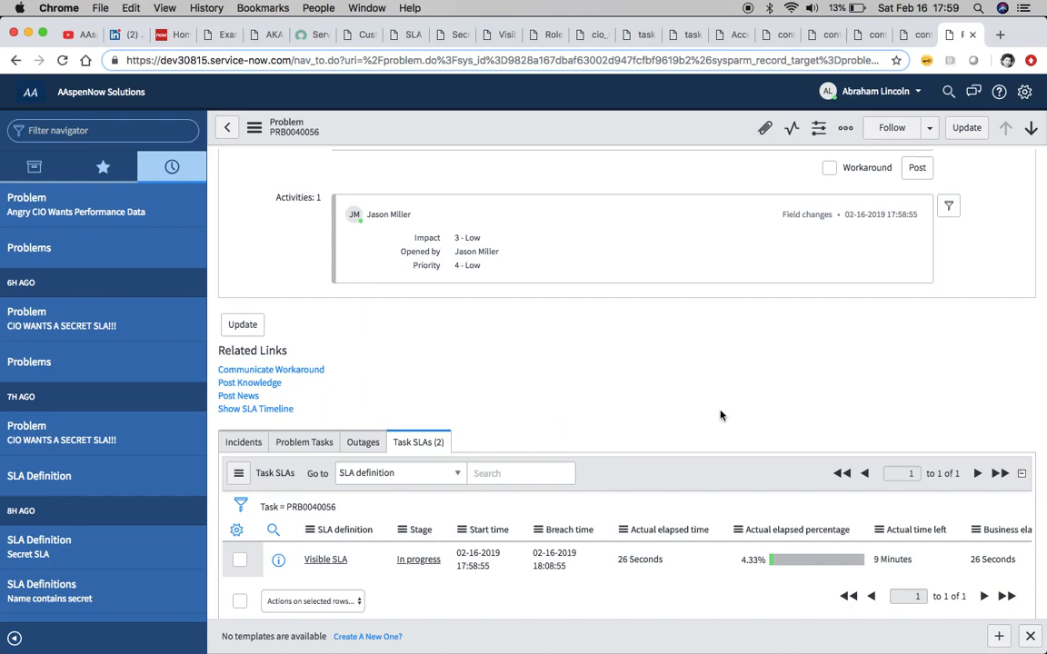
scroll(720, 416, down, 1)
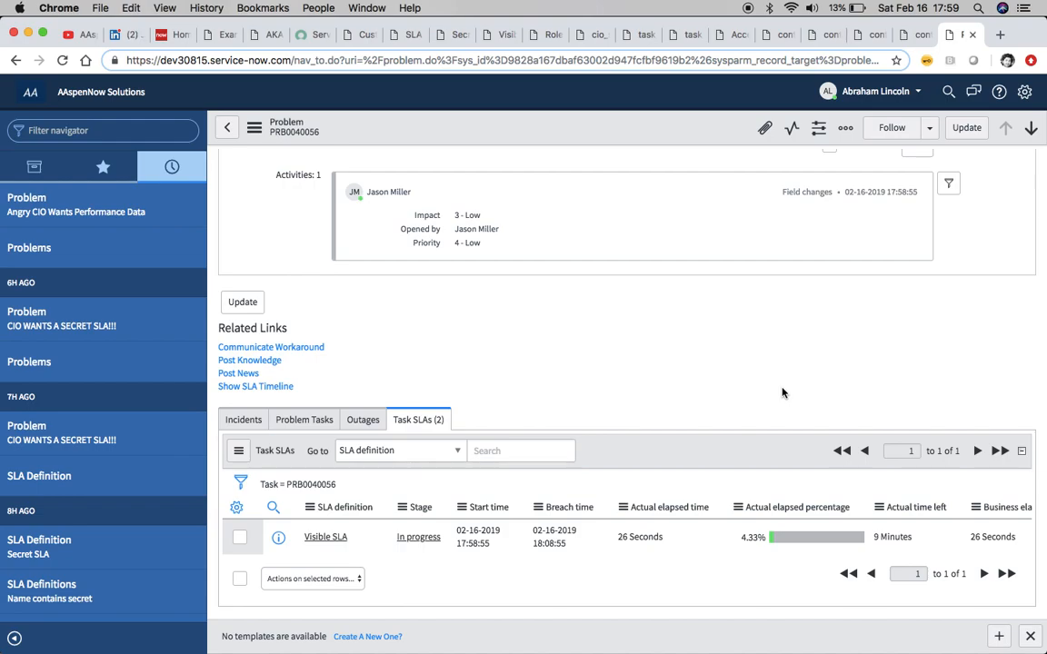
scroll(783, 393, up, 1)
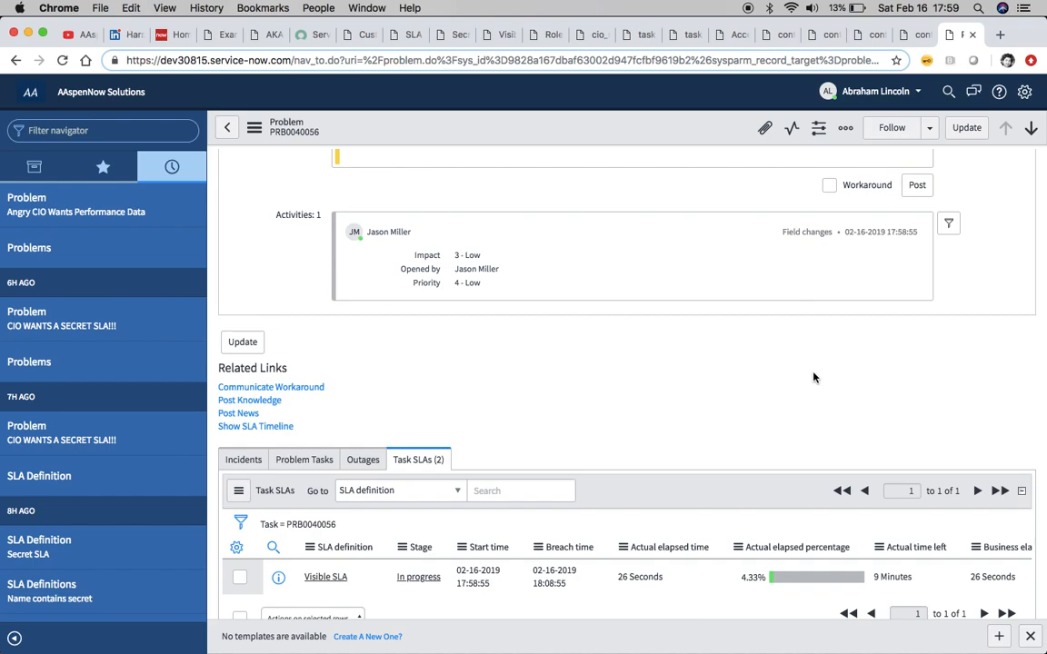
scroll(813, 374, up, 15)
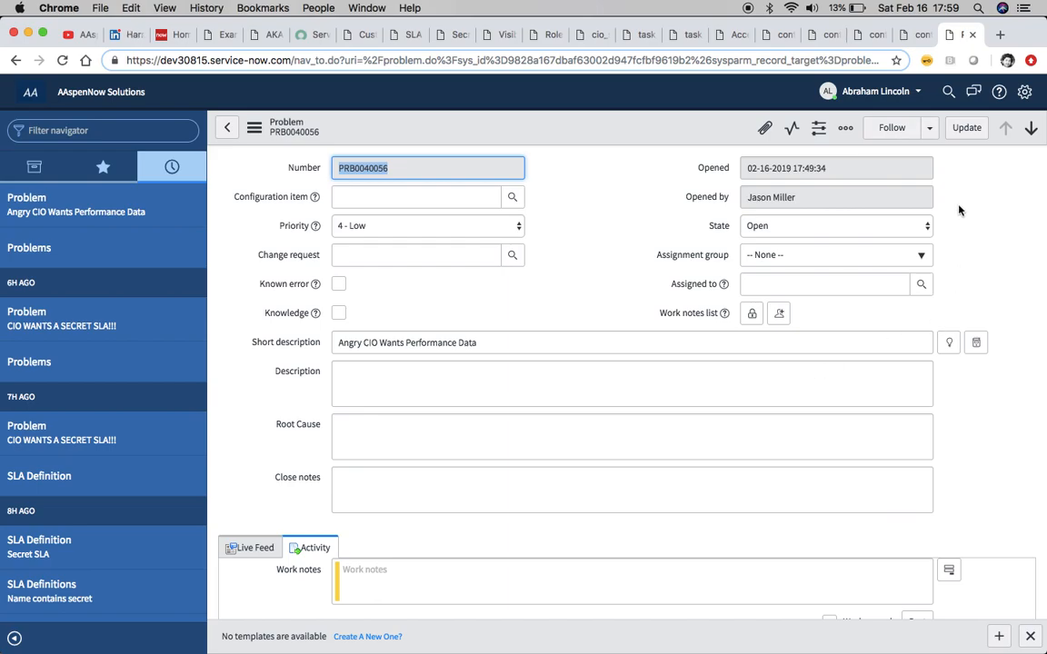
Switch impersonation to the Angry CIO user
click(875, 91)
click(890, 131)
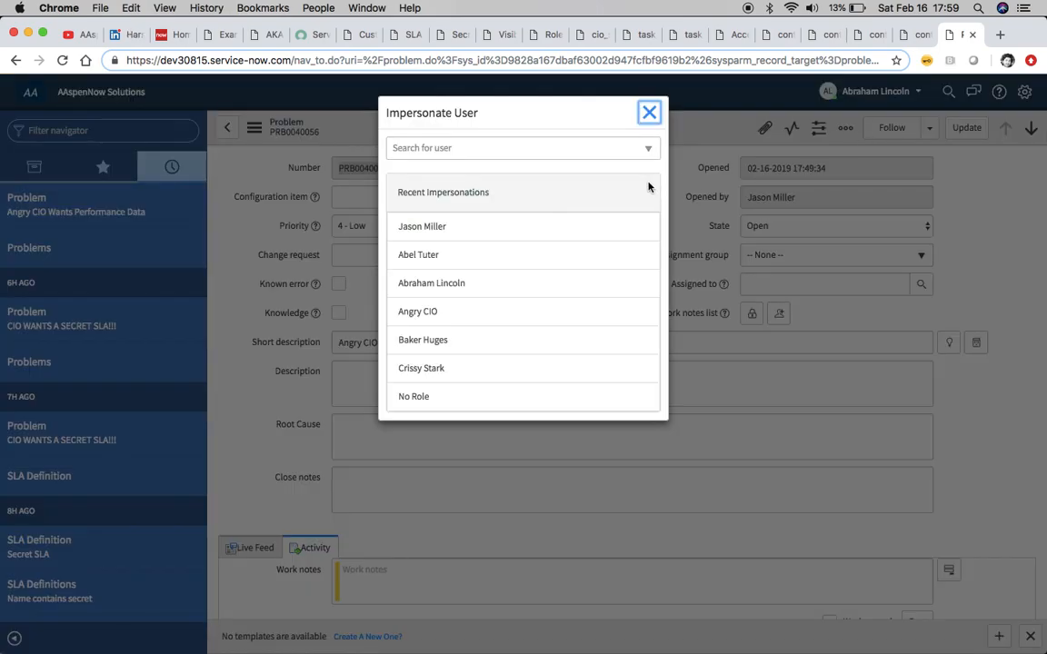
click(427, 312)
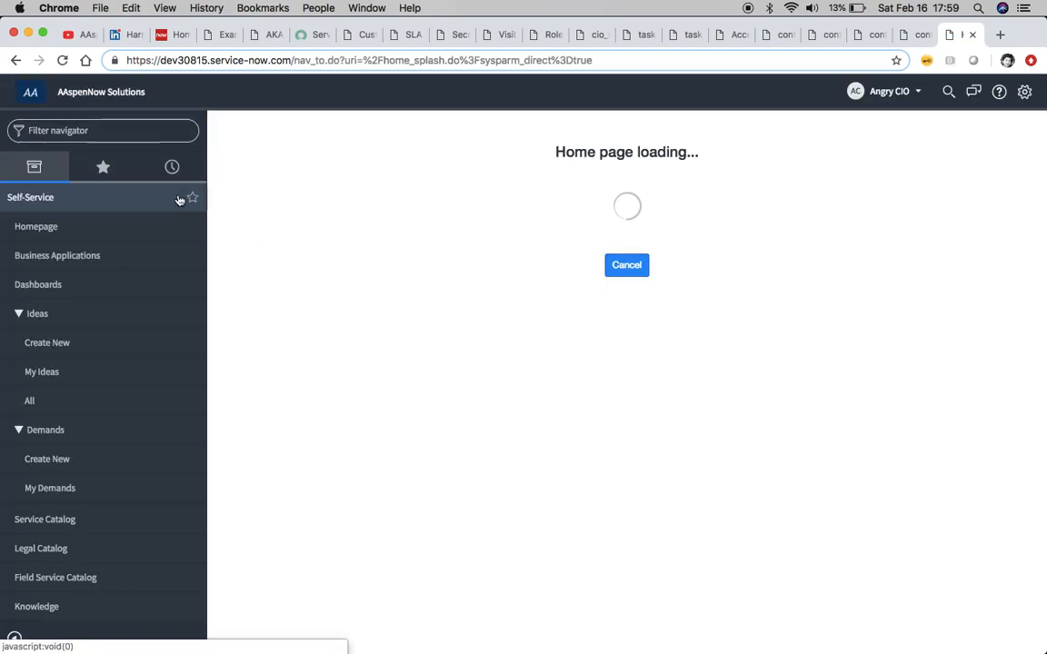
As Angry CIO, open problem PRB0040056 from history and examine its Task SLAs list
click(172, 168)
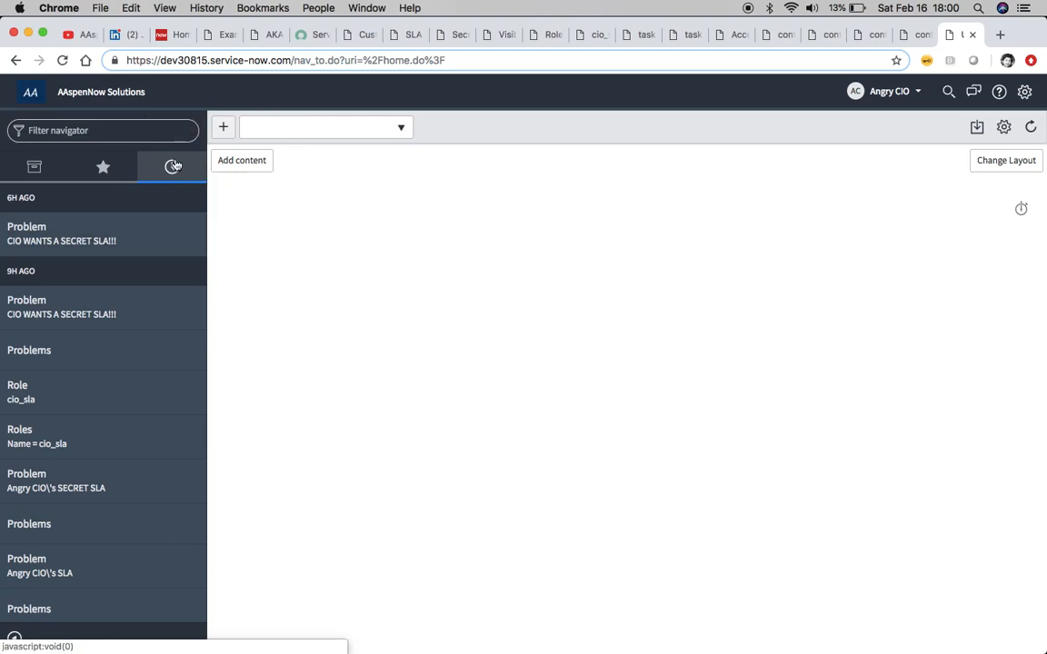
click(118, 364)
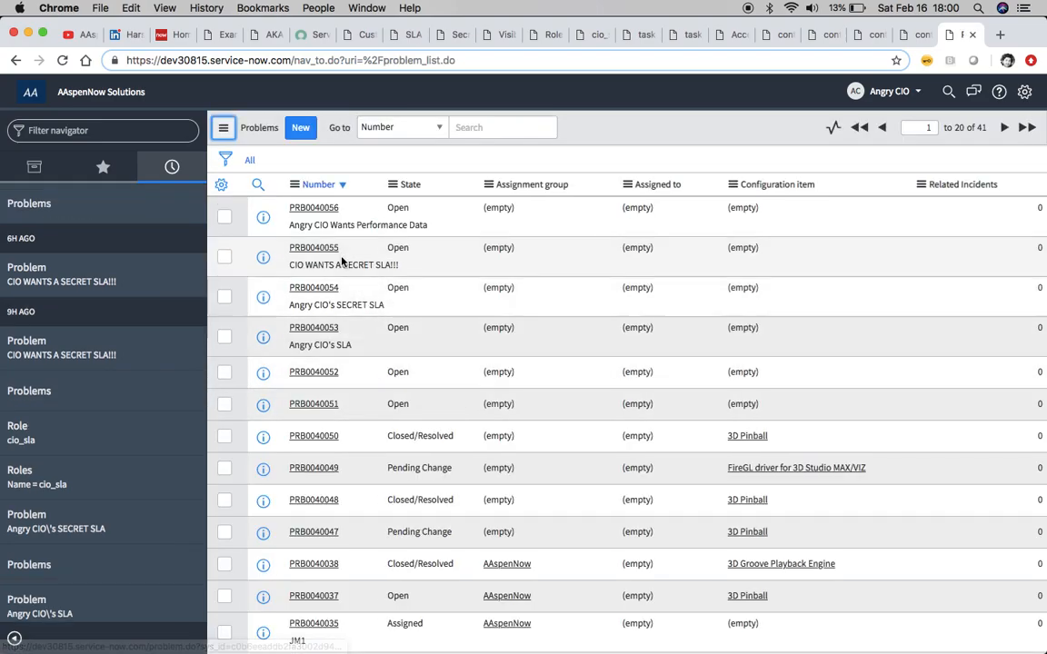
click(313, 208)
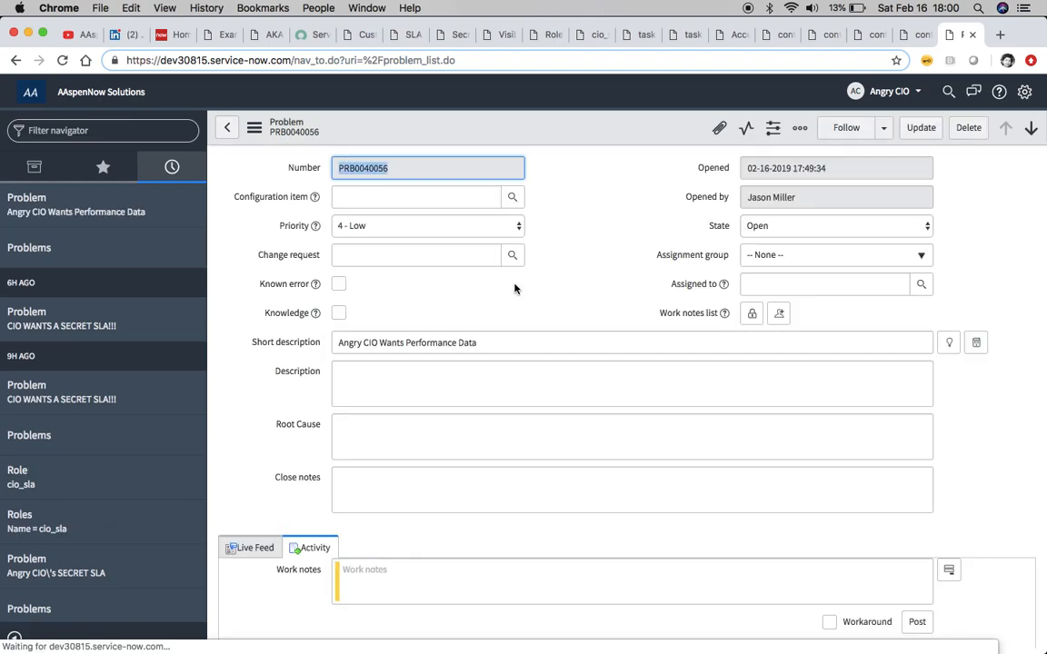
scroll(514, 289, down, 5)
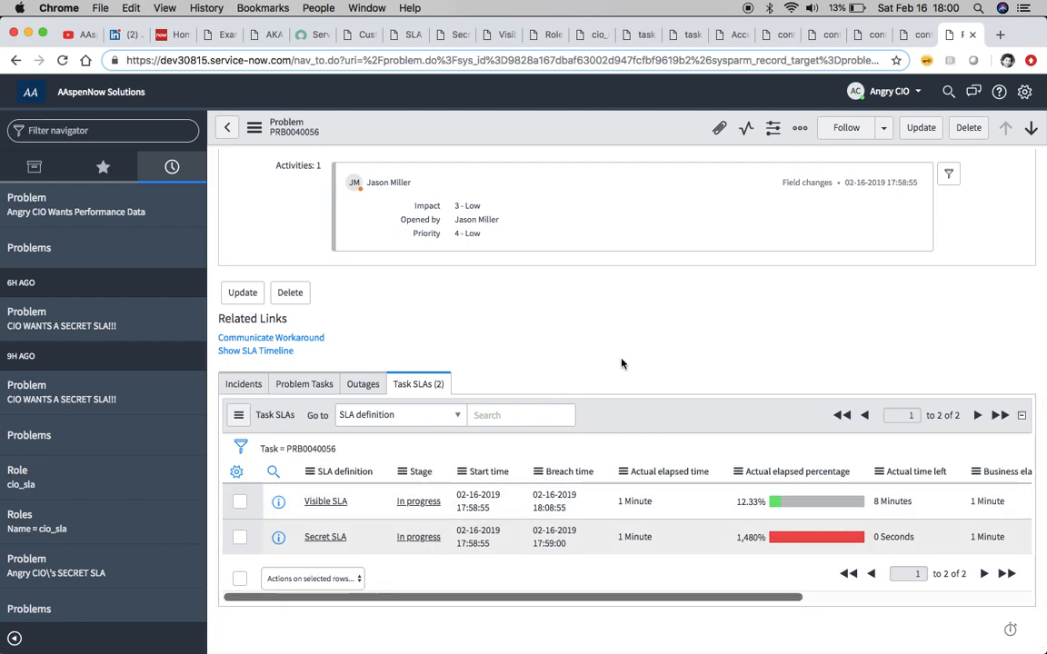
scroll(704, 357, up, 10)
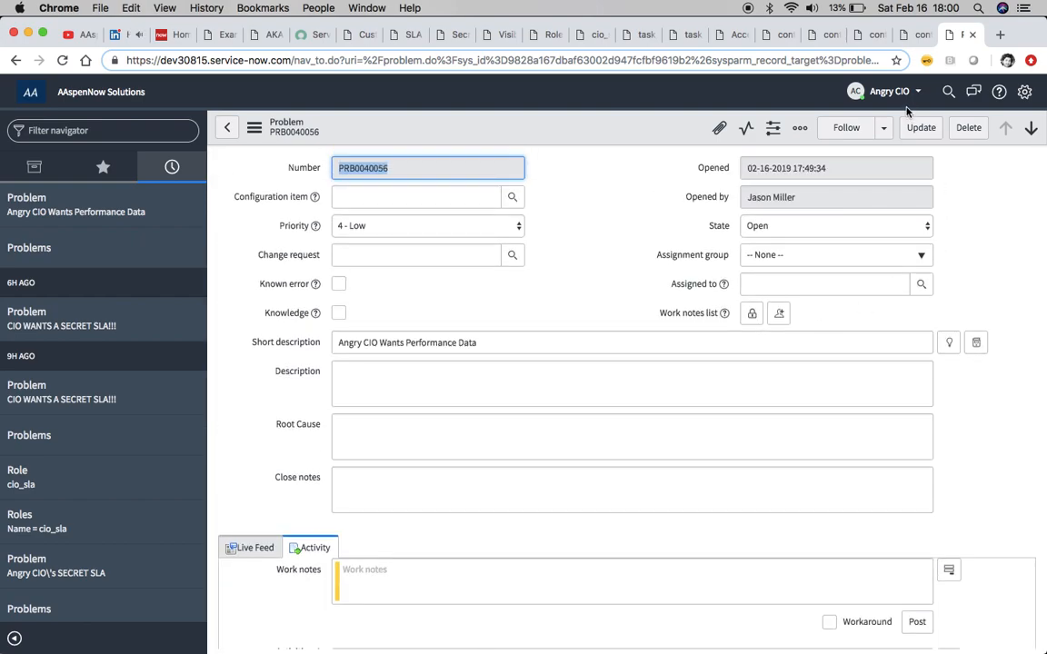
Switch impersonation back to the original administrator account
click(897, 92)
click(870, 134)
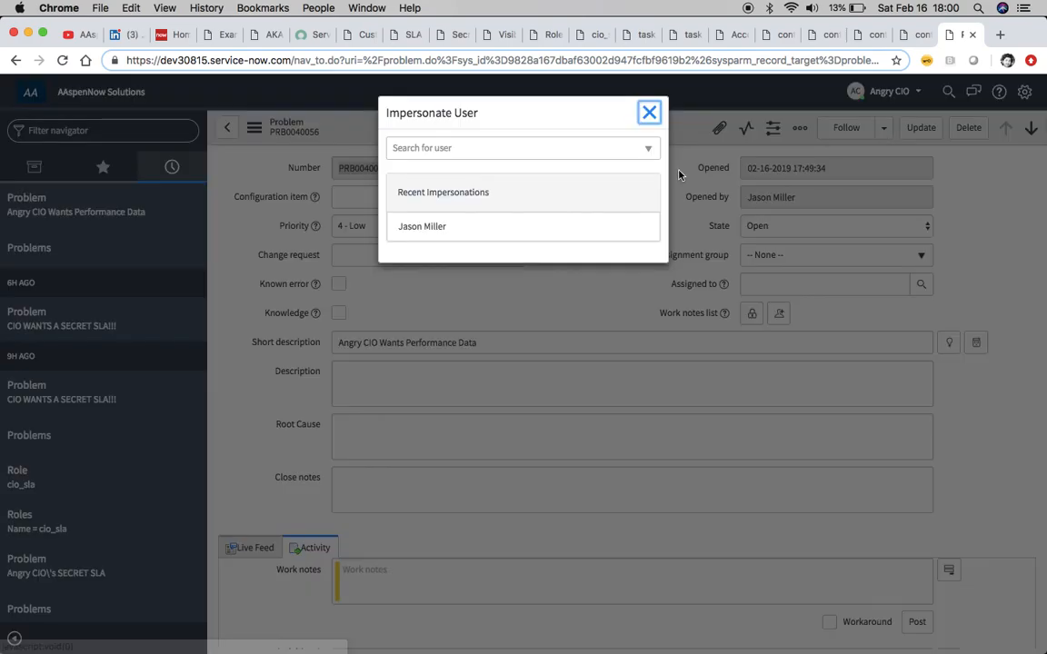
click(436, 235)
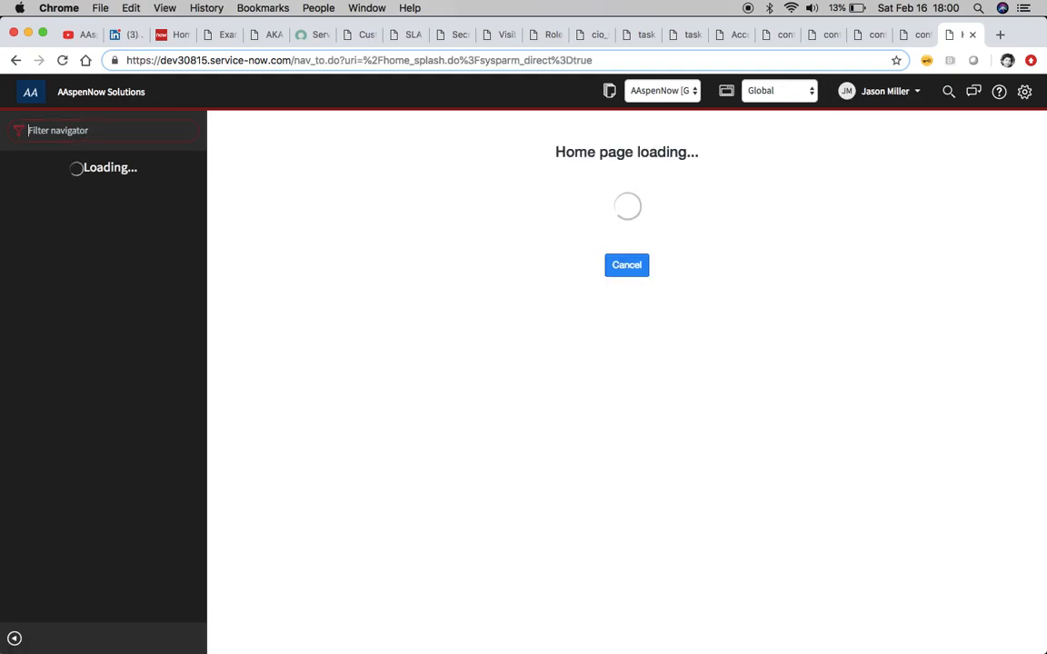
Open the sys_user table's user list and browse through the listed users
text(sys_us)
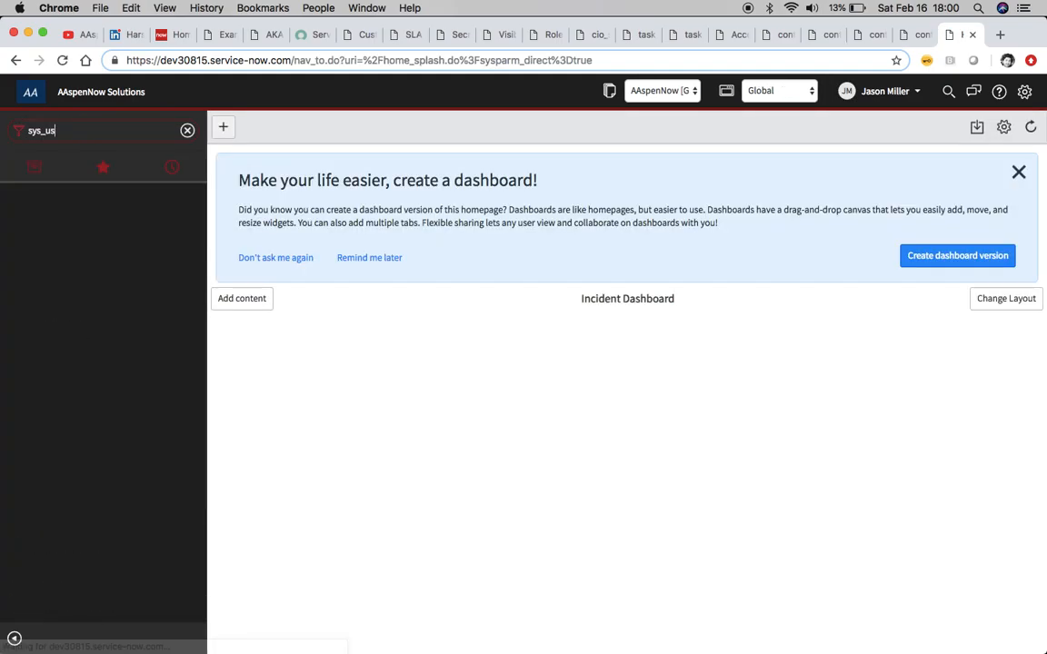
text(er.list)
key(Return)
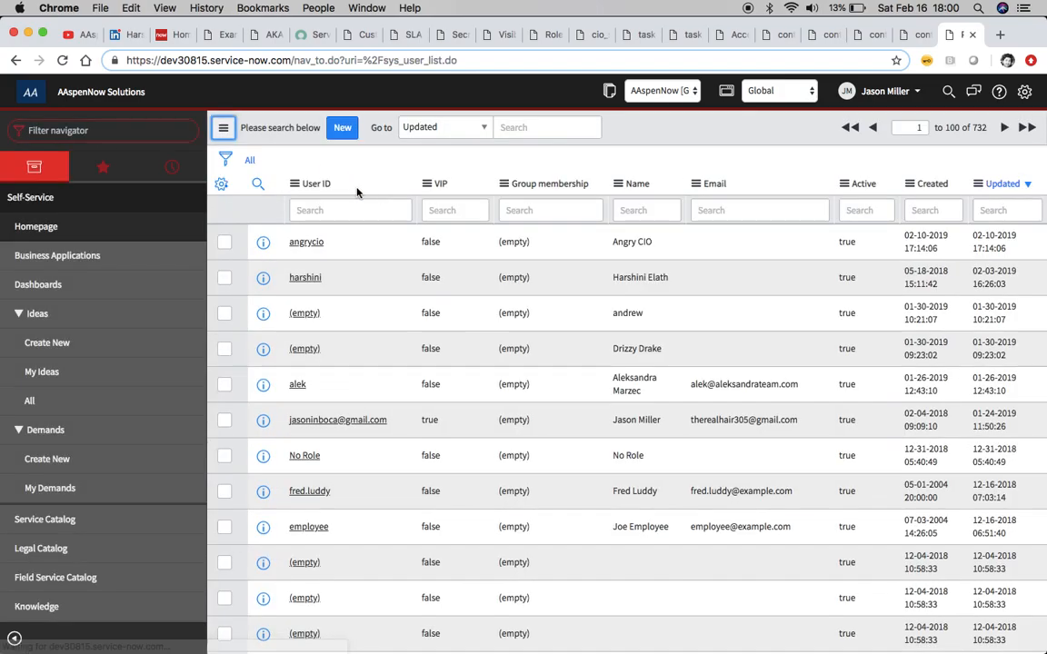
scroll(337, 317, down, 5)
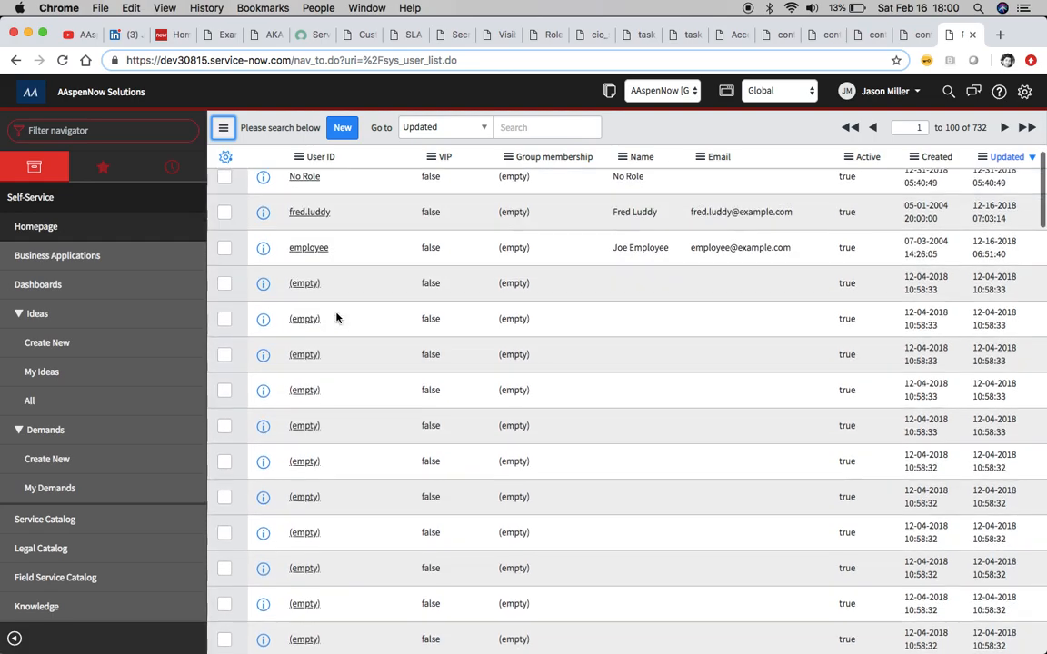
scroll(336, 318, up, 2)
scroll(336, 317, down, 5)
scroll(337, 317, down, 10)
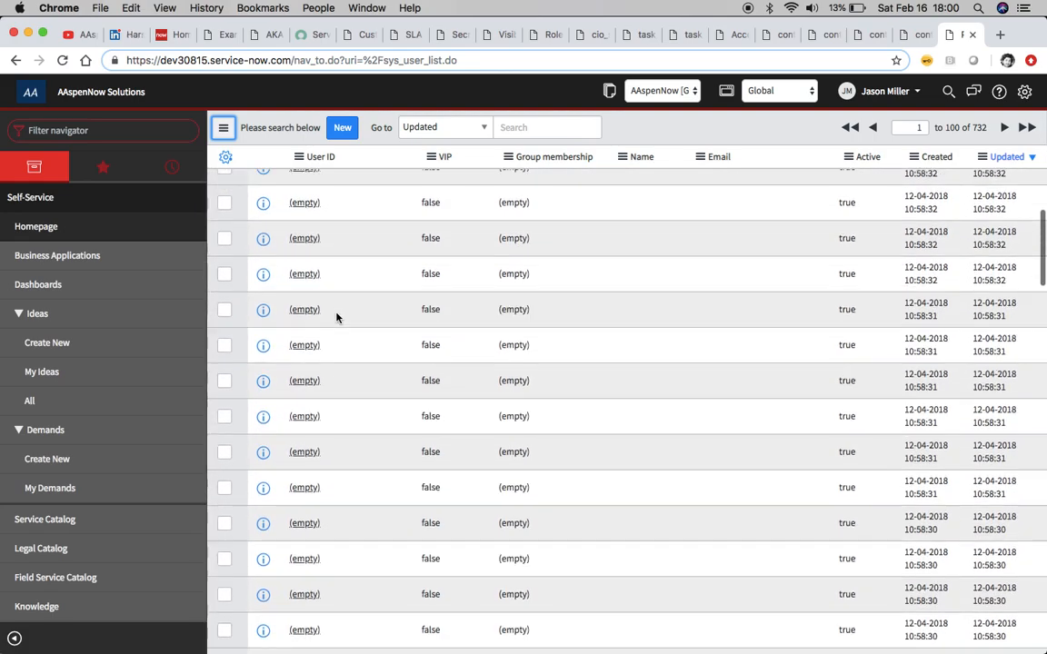
scroll(336, 317, down, 6)
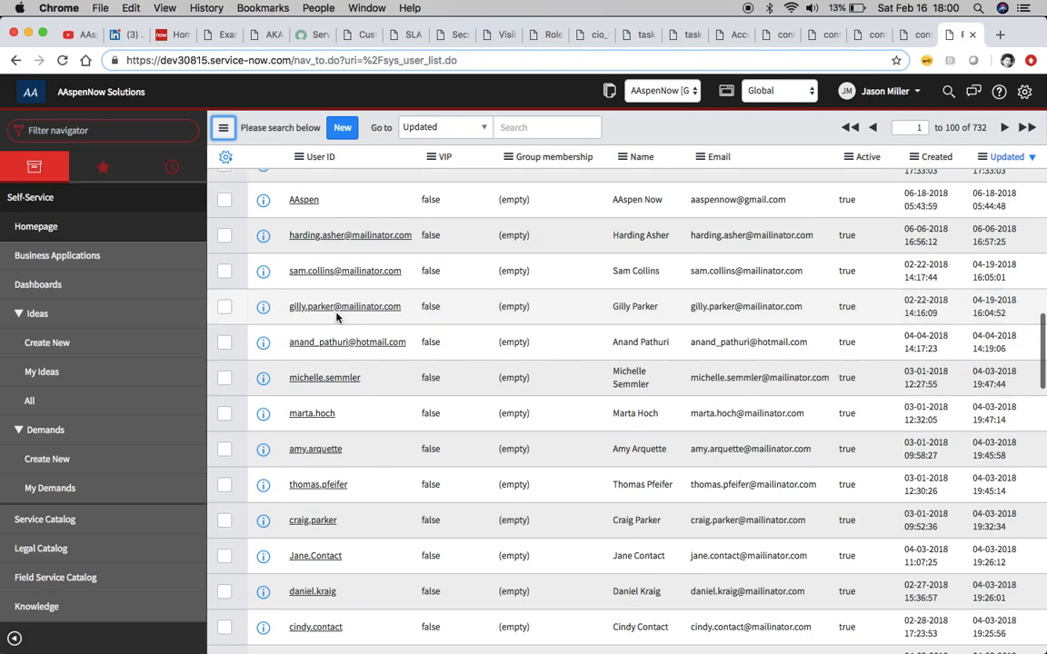
scroll(336, 317, up, 15)
scroll(336, 318, up, 10)
Sort the users by User ID in descending order and filter the User ID column for *abra
click(312, 186)
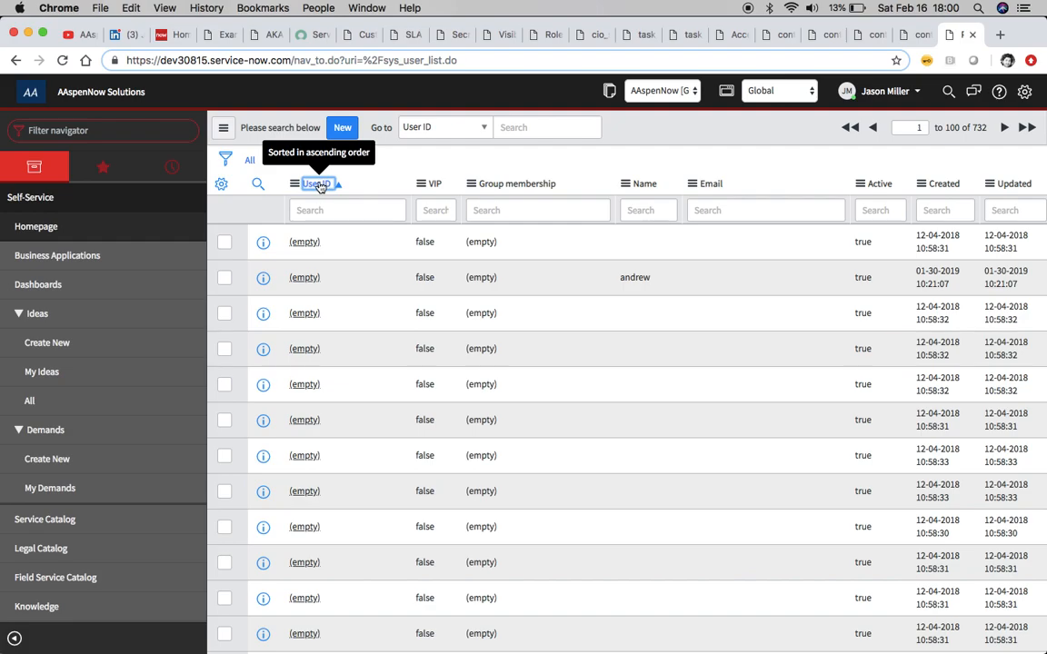
click(319, 186)
click(343, 207)
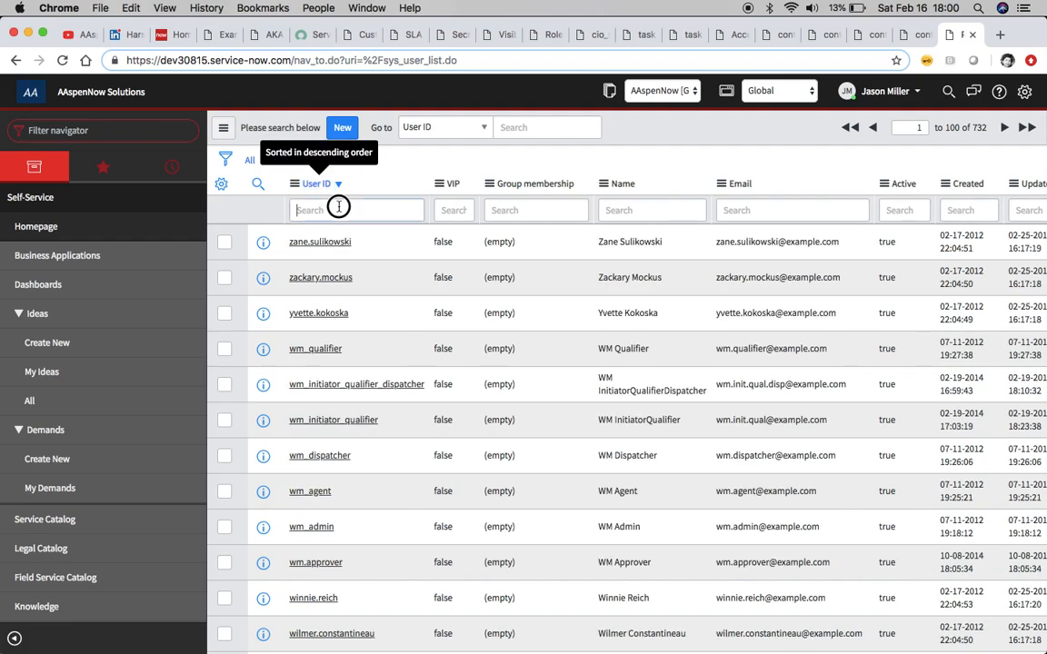
text(*abra)
key(Return)
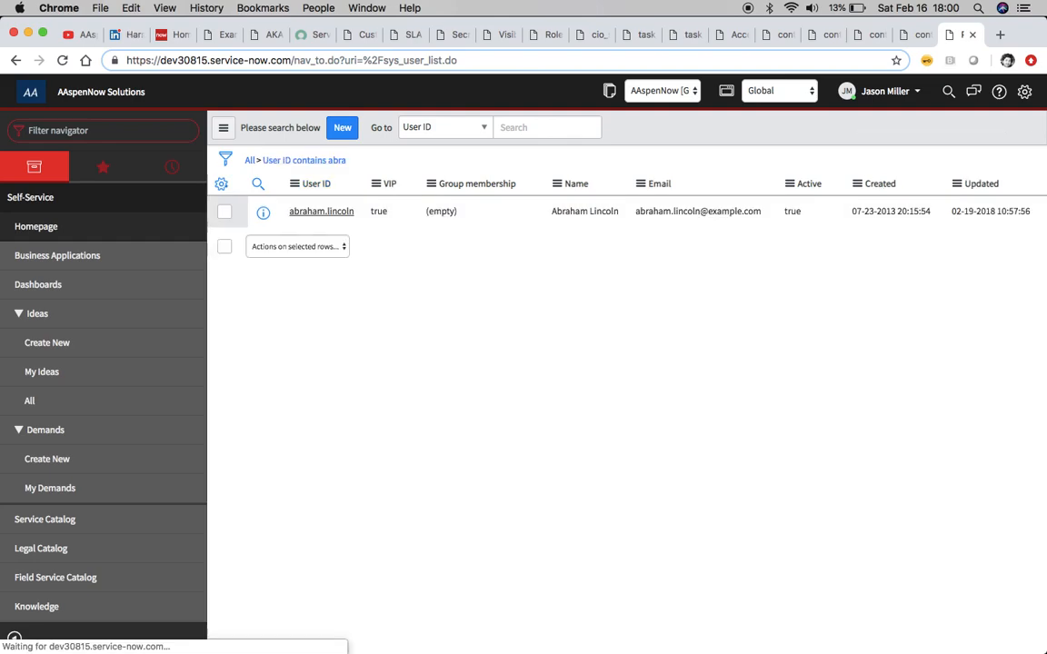
Open the Abraham Lincoln user record and review its roles in the related Roles list
click(328, 243)
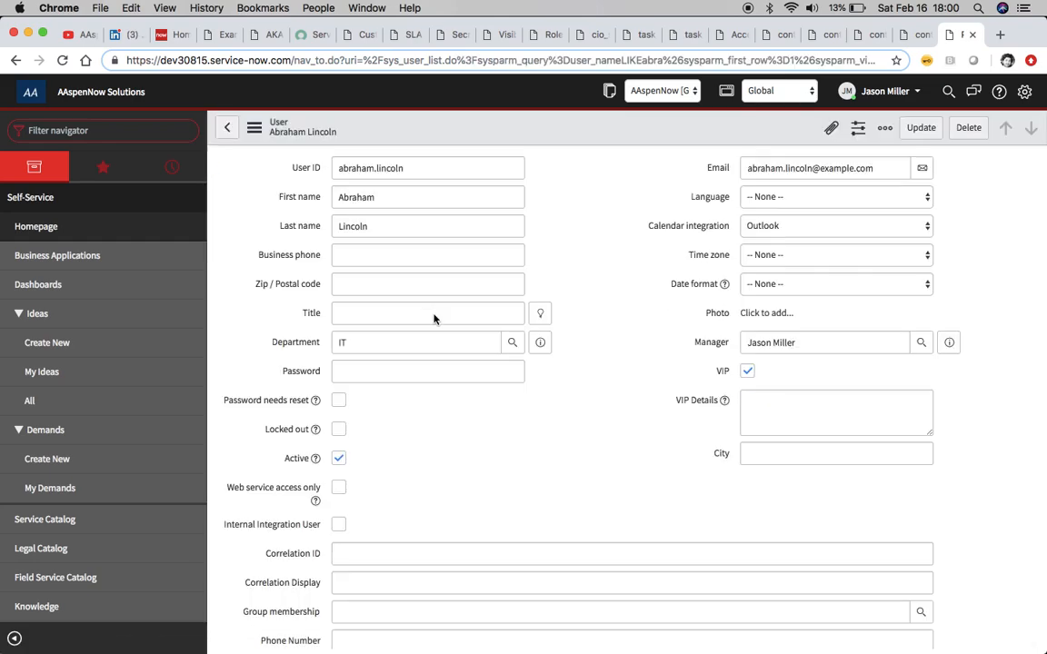
scroll(501, 424, down, 5)
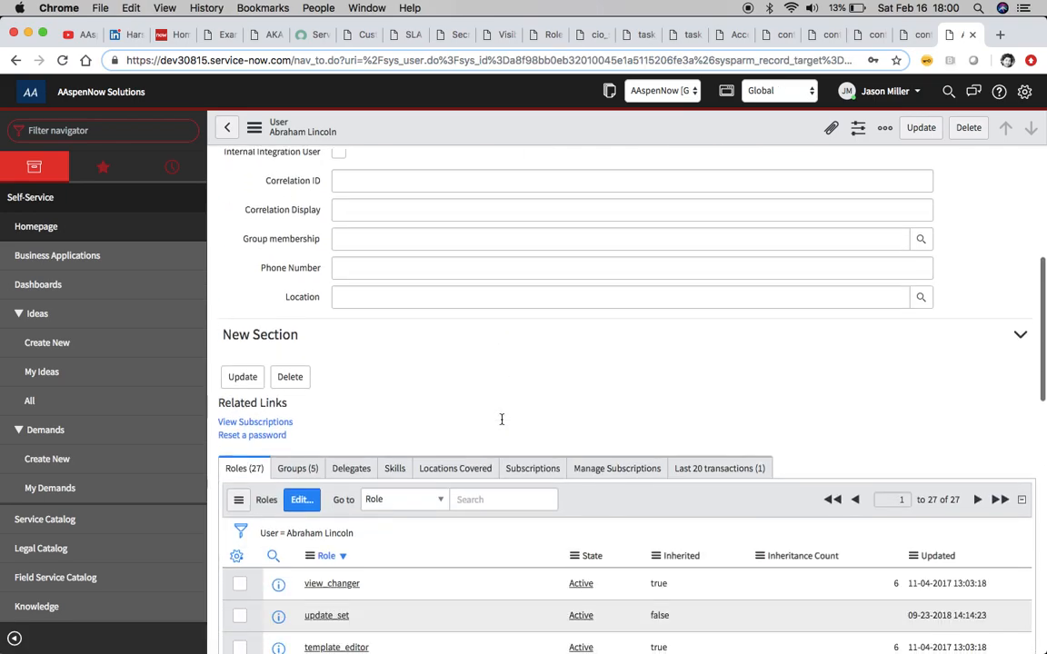
scroll(501, 423, down, 5)
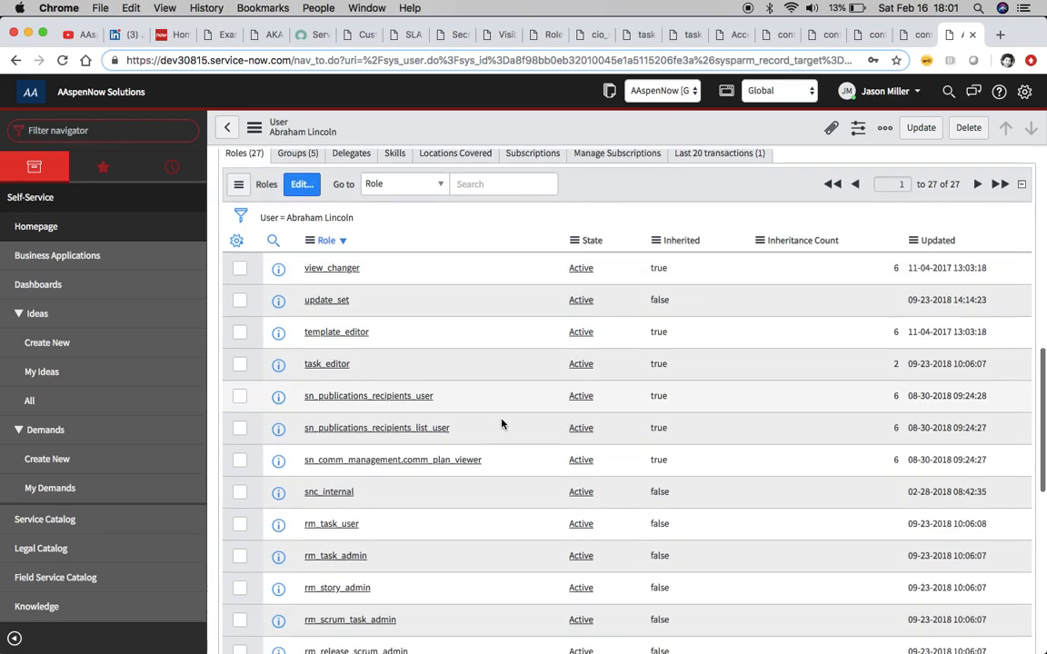
scroll(501, 424, down, 3)
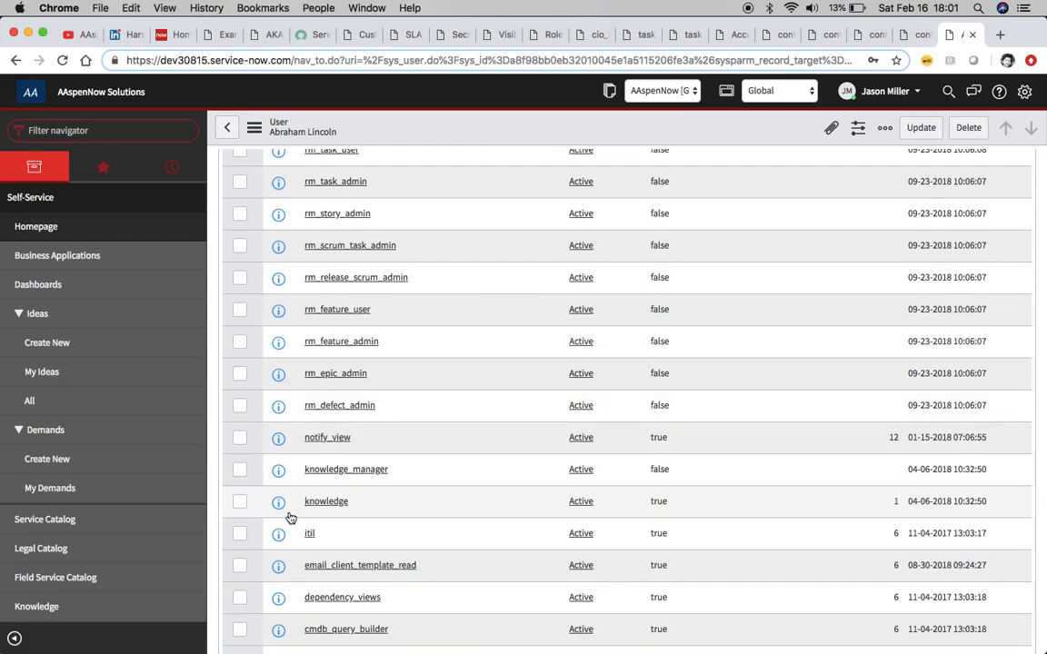
scroll(433, 554, down, 3)
scroll(432, 555, up, 2)
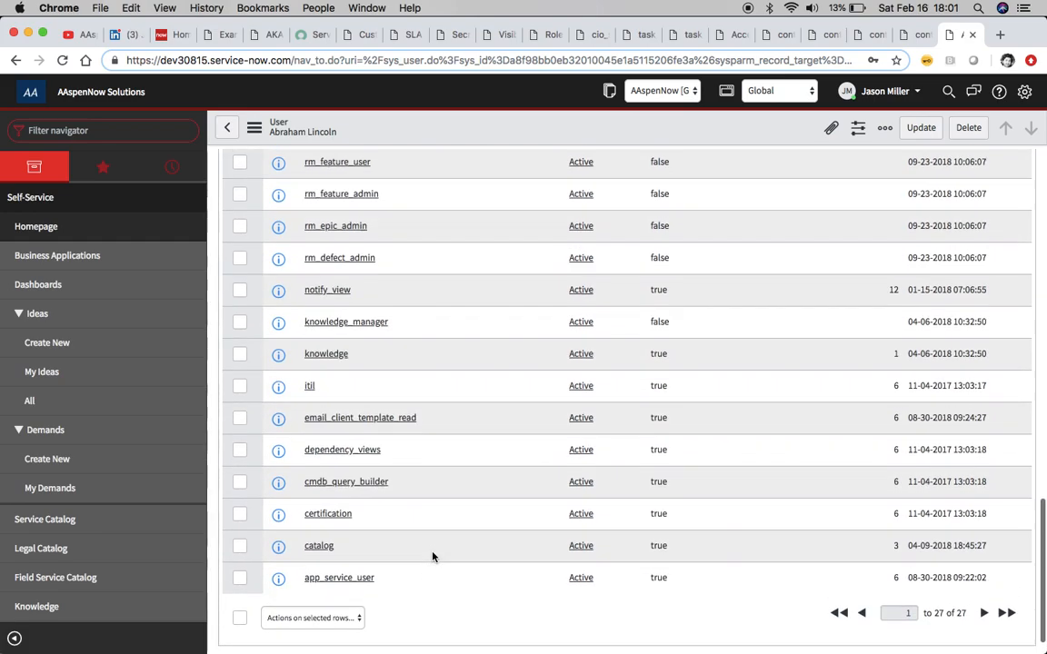
scroll(432, 556, up, 8)
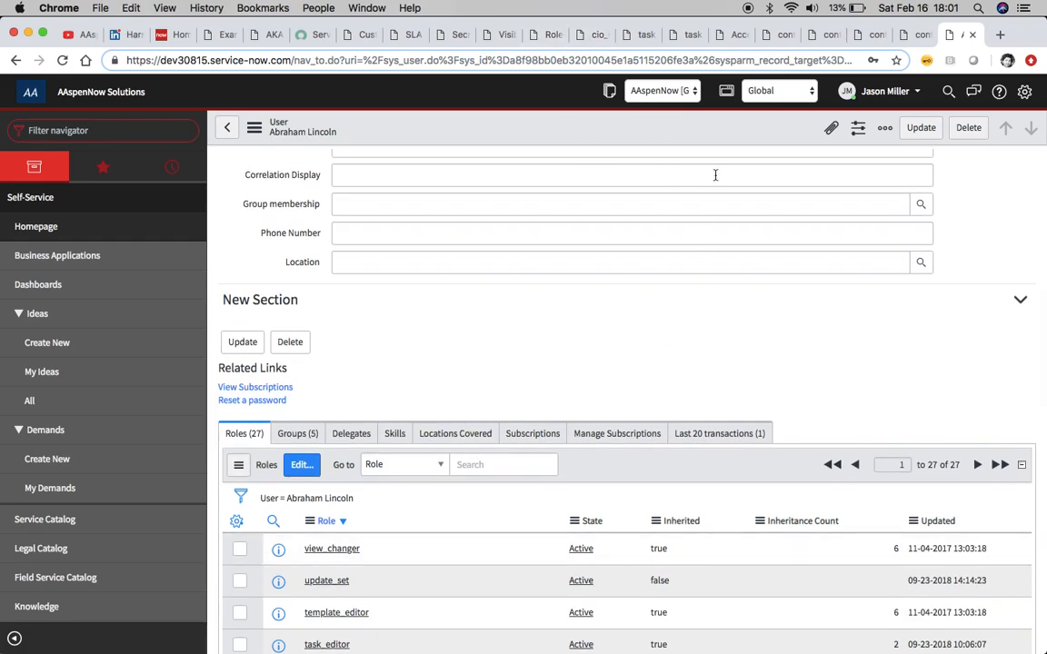
scroll(705, 355, up, 5)
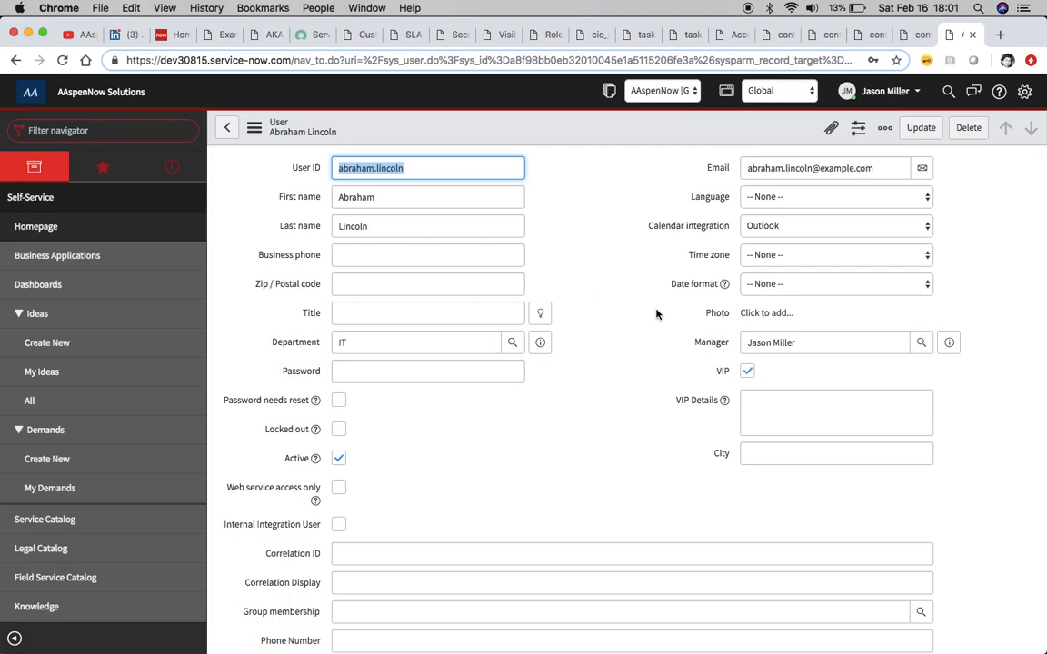